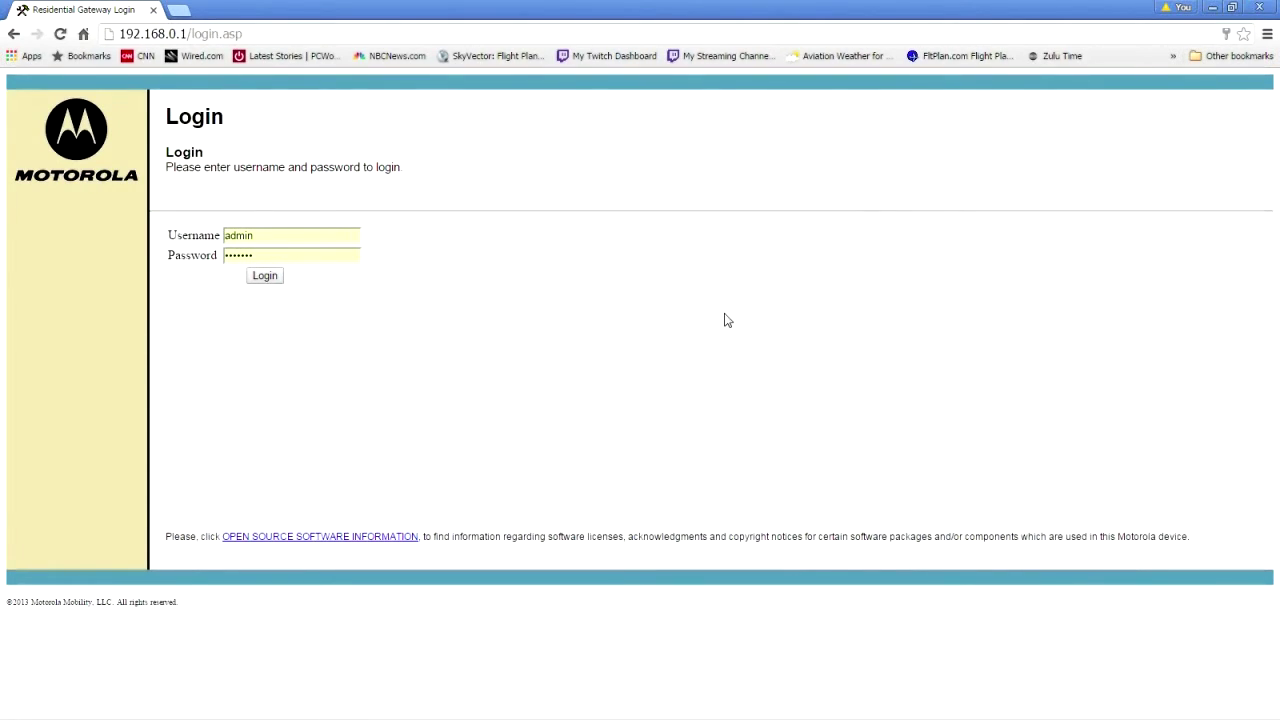
# Step: Switch to the PowerPoint slide listing the FSX Steam port forwarding requirements and open a command prompt with cmd
pyautogui.moveTo(590, 712)
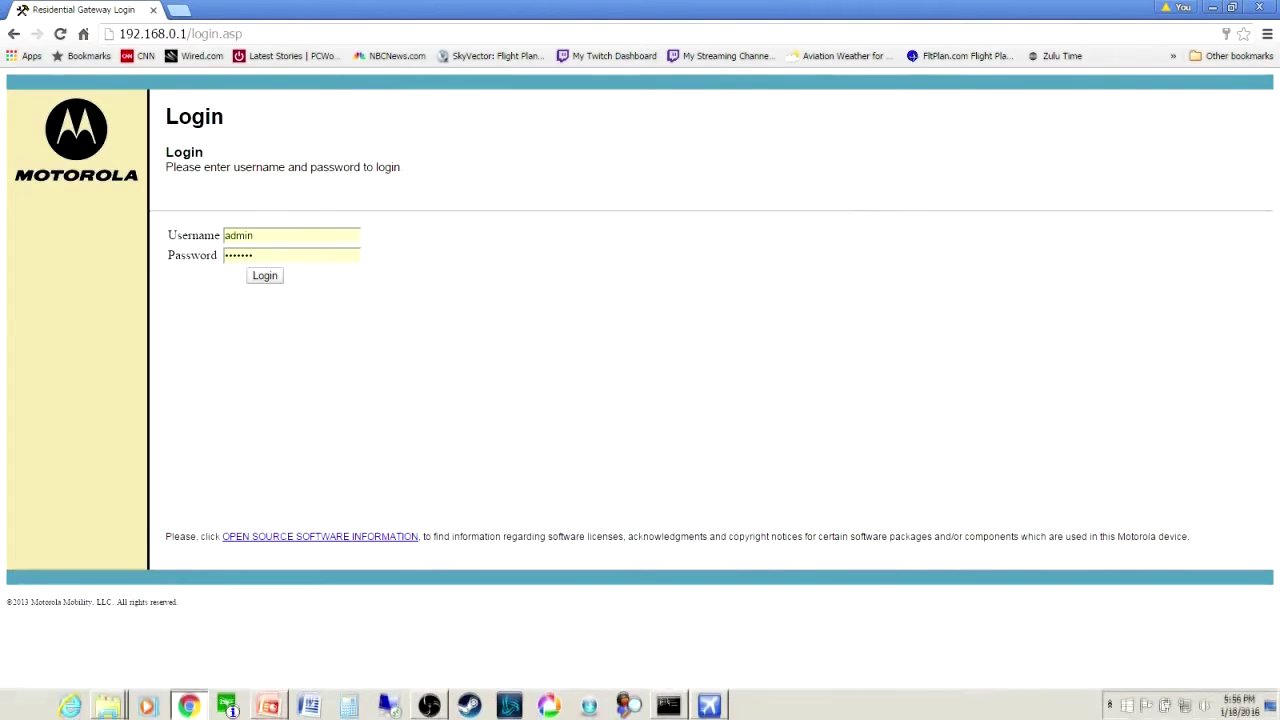
pyautogui.click(275, 706)
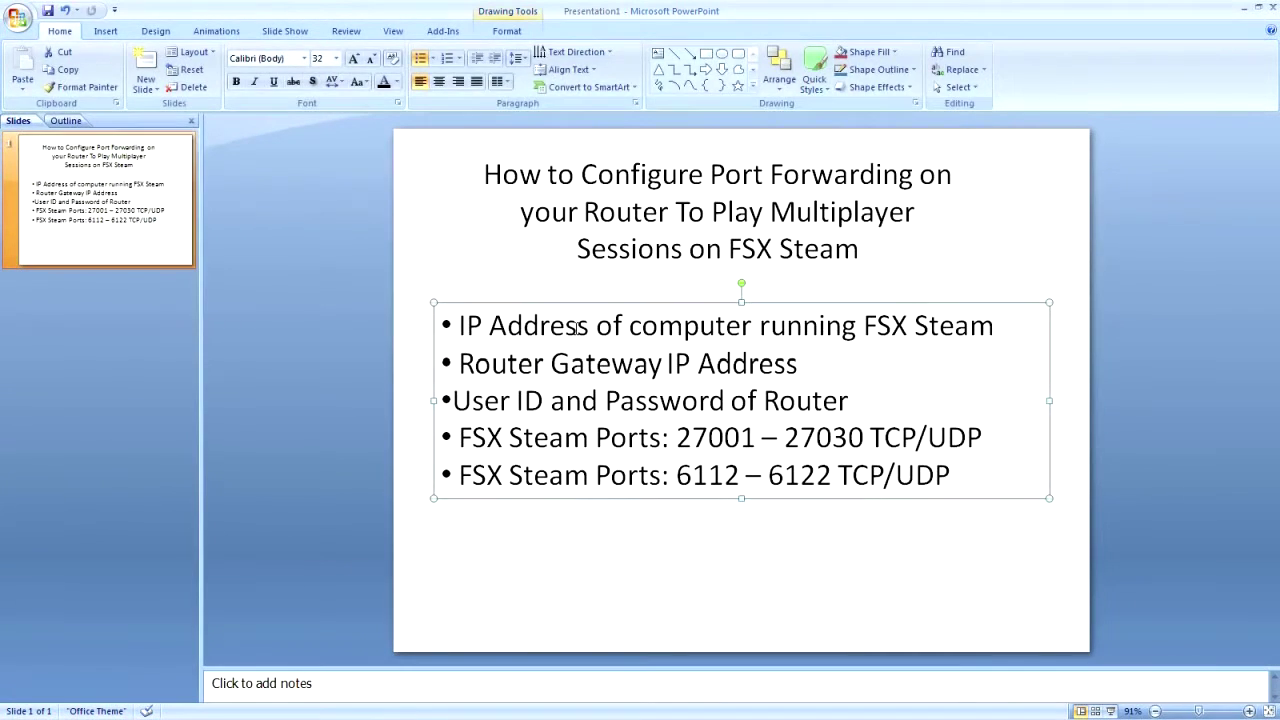
pyautogui.press('super+r')
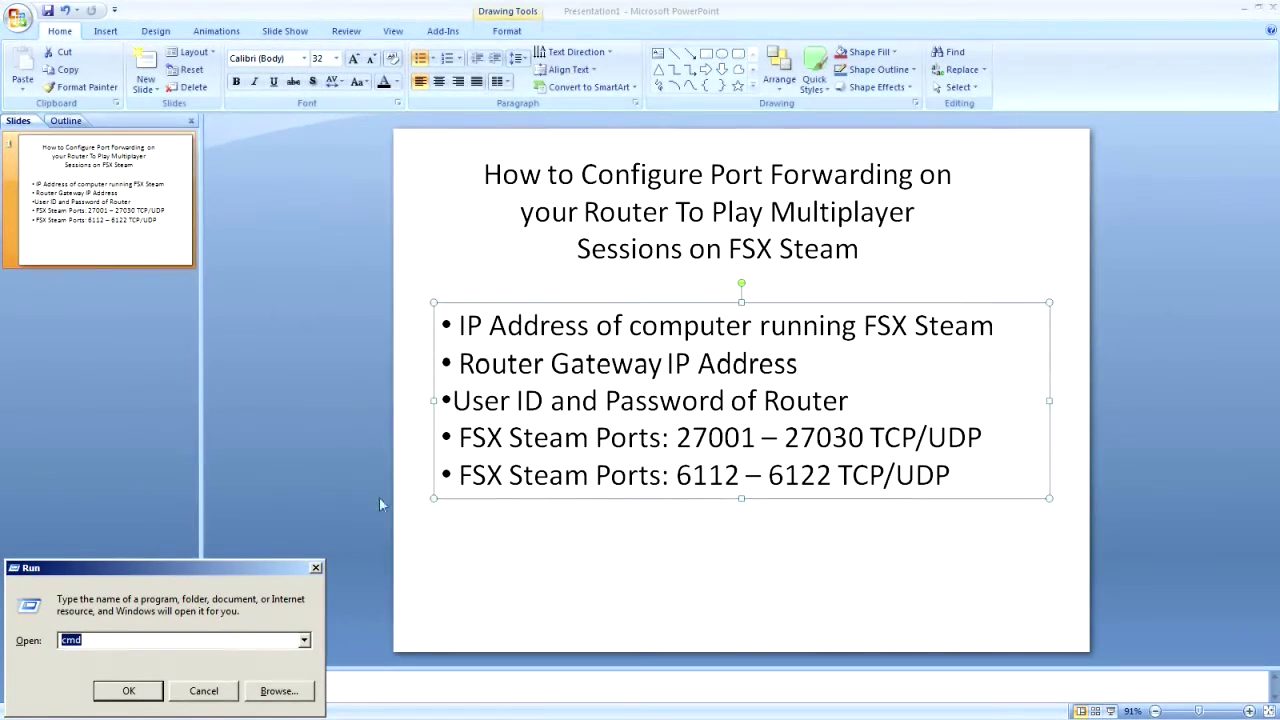
pyautogui.click(130, 691)
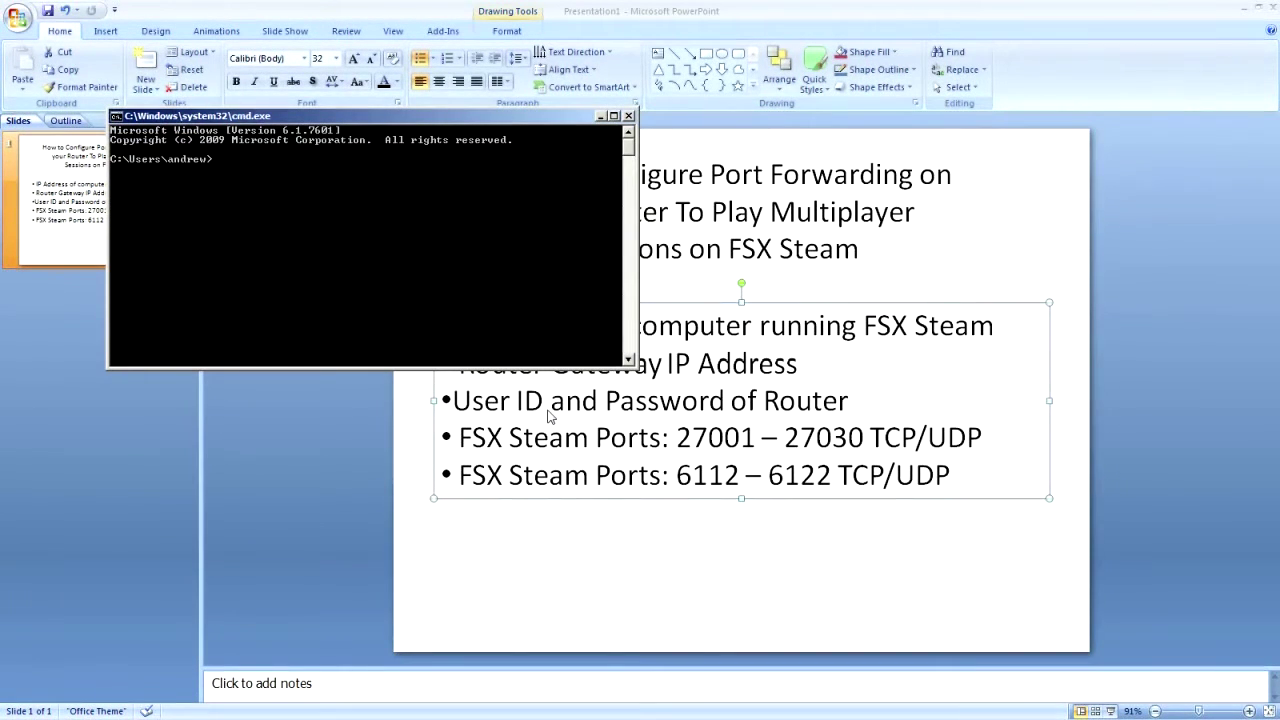
# Step: Run ipconfig, examine the Local Area Connection's IPv4 address and default gateway, and close the command prompt
pyautogui.write('ipconfig')
pyautogui.press('Return')
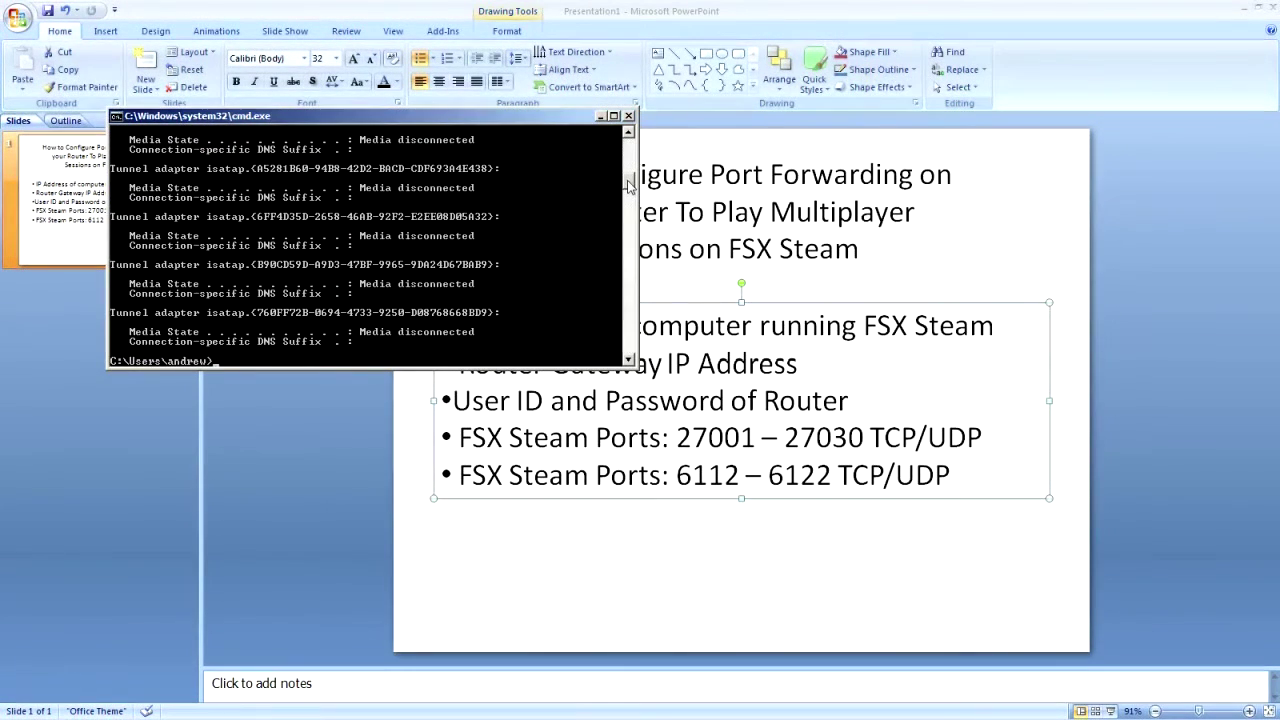
pyautogui.moveTo(628, 186); pyautogui.dragTo(628, 174)
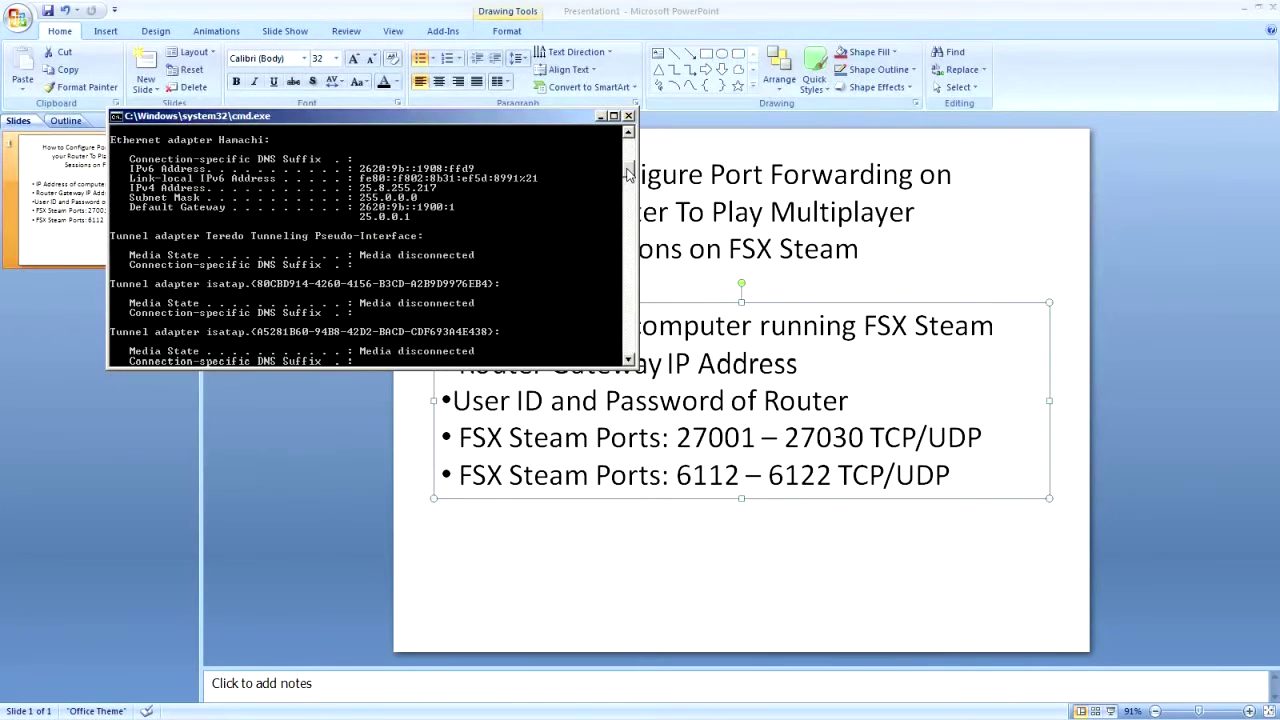
pyautogui.moveTo(628, 175); pyautogui.dragTo(626, 158)
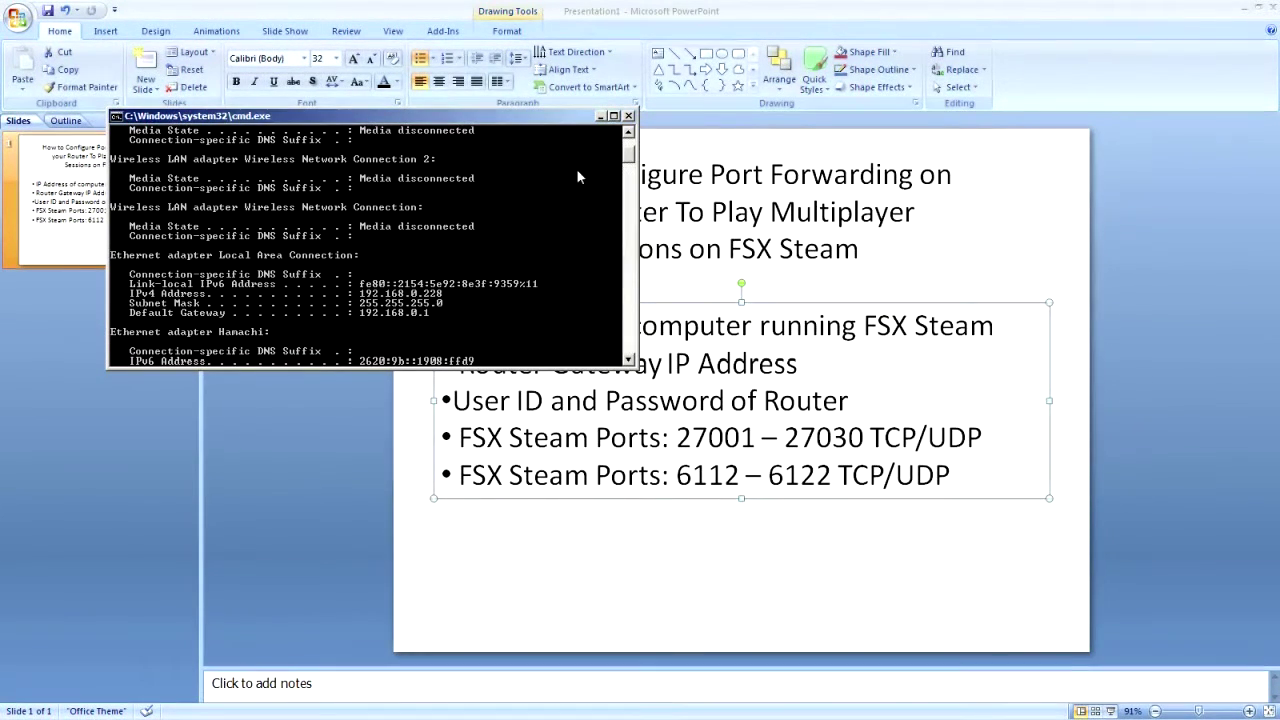
pyautogui.click(628, 116)
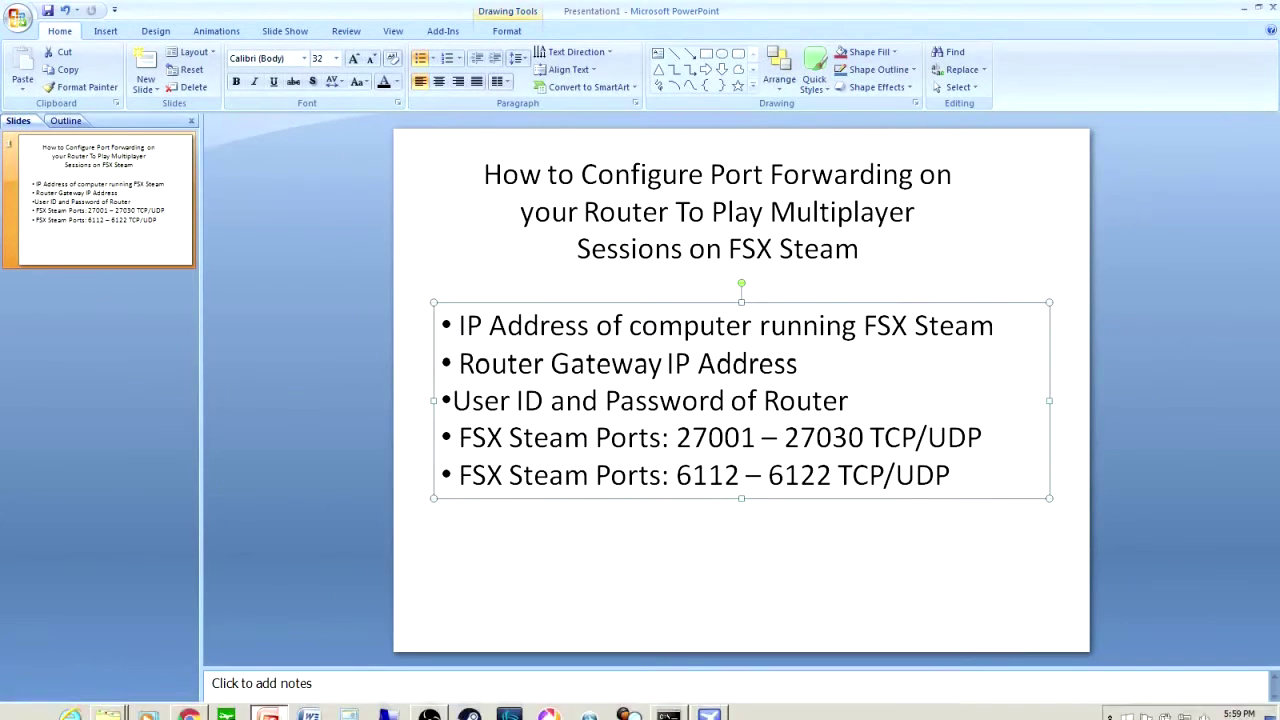
# Step: Switch to Chrome and load the router login page at 192.168.0.1 in a new tab
pyautogui.click(189, 714)
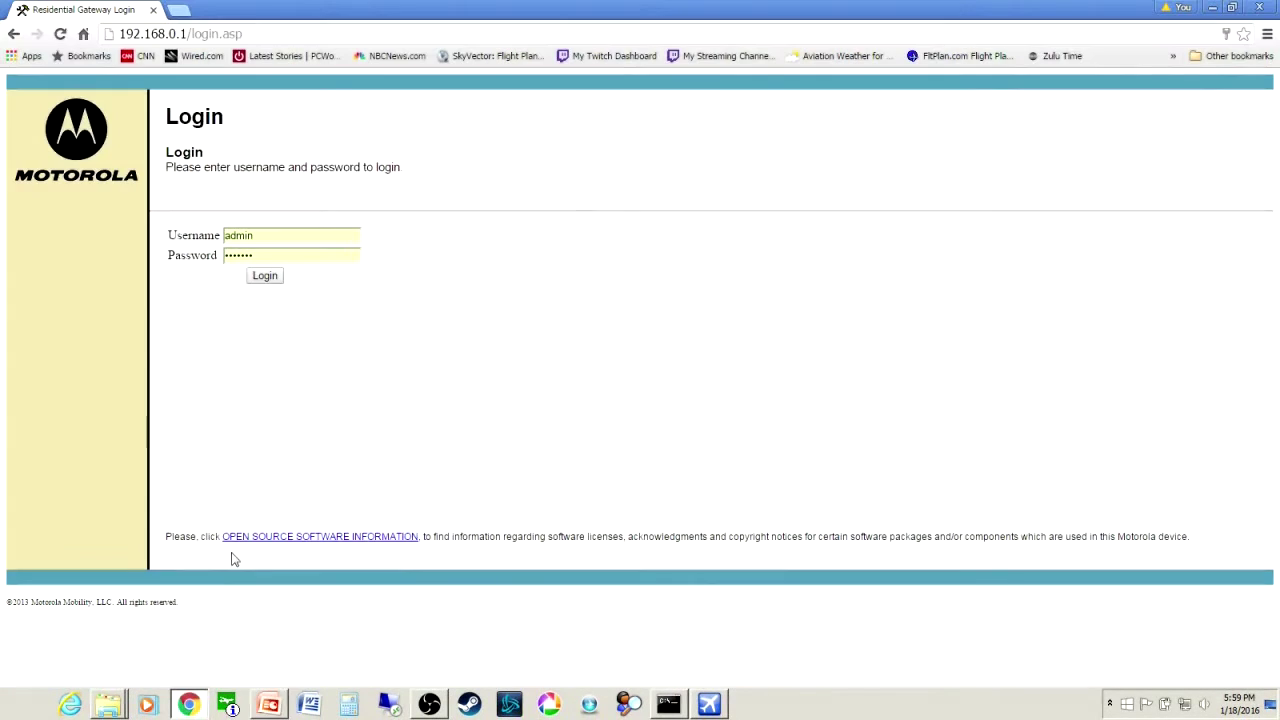
pyautogui.click(180, 12)
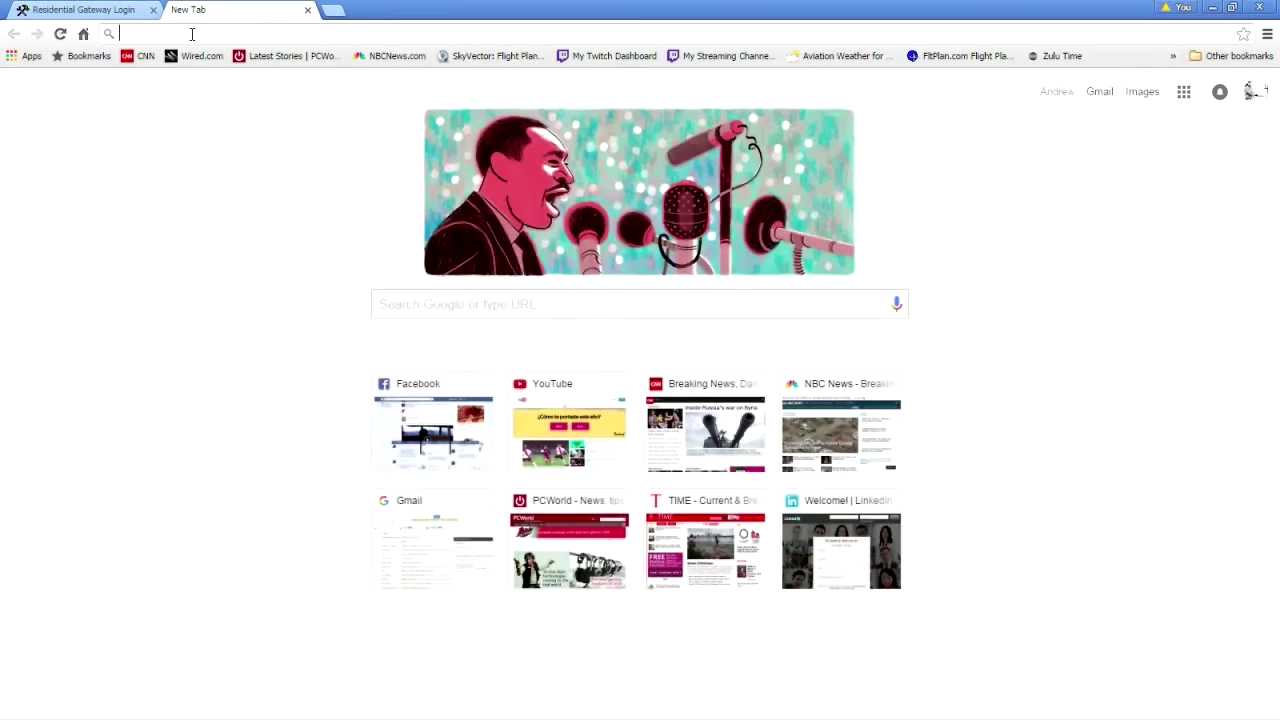
pyautogui.write('192')
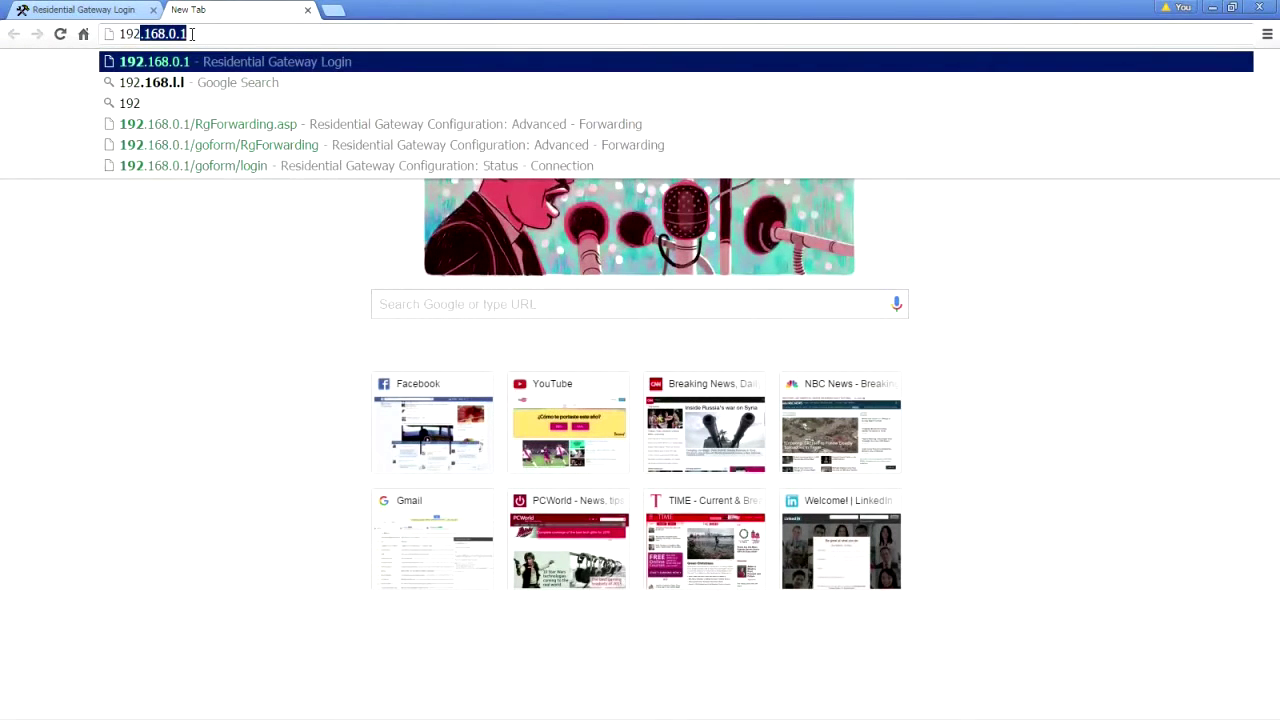
pyautogui.write('.168.;l')
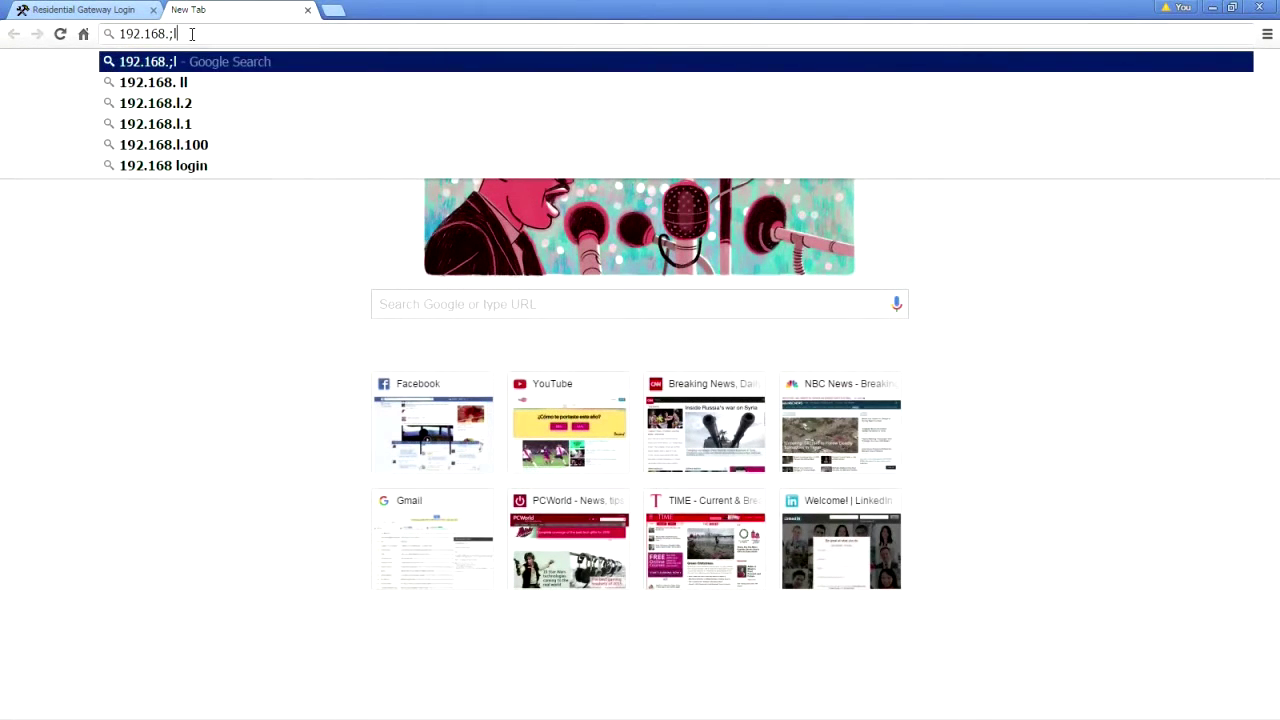
pyautogui.press('BackSpace')
pyautogui.press('BackSpace')
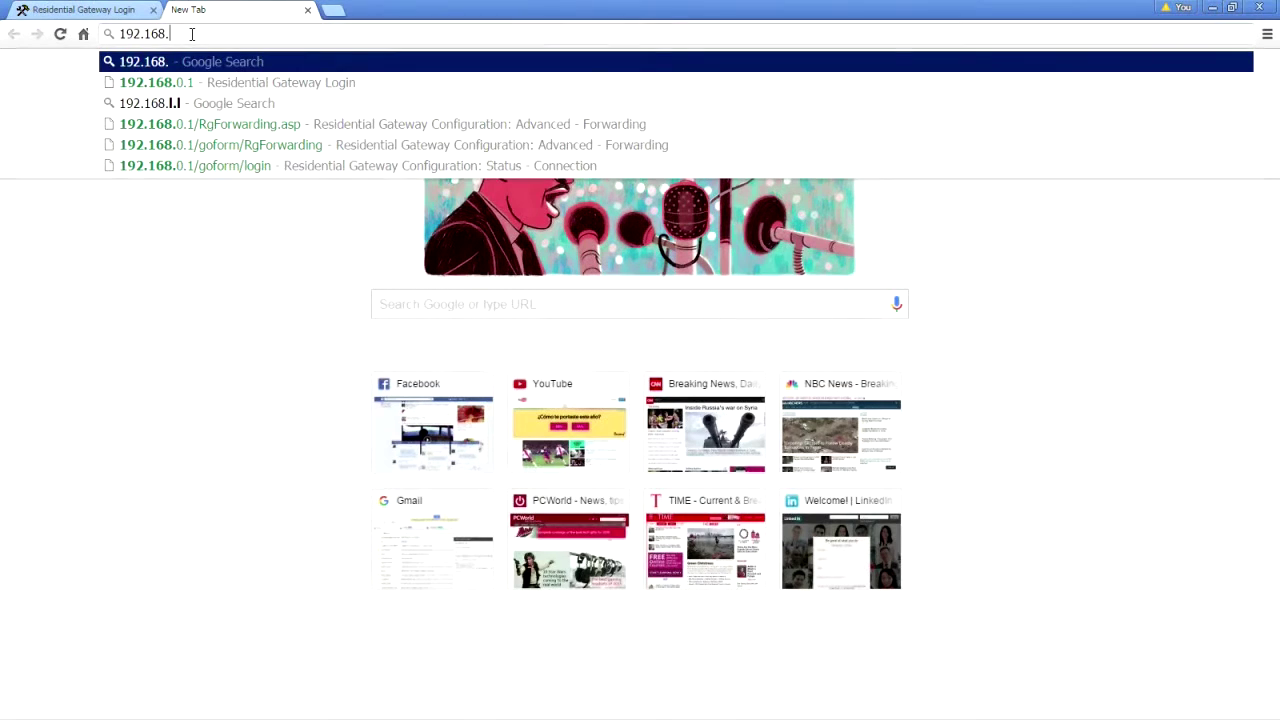
pyautogui.write('0.1')
pyautogui.press('Return')
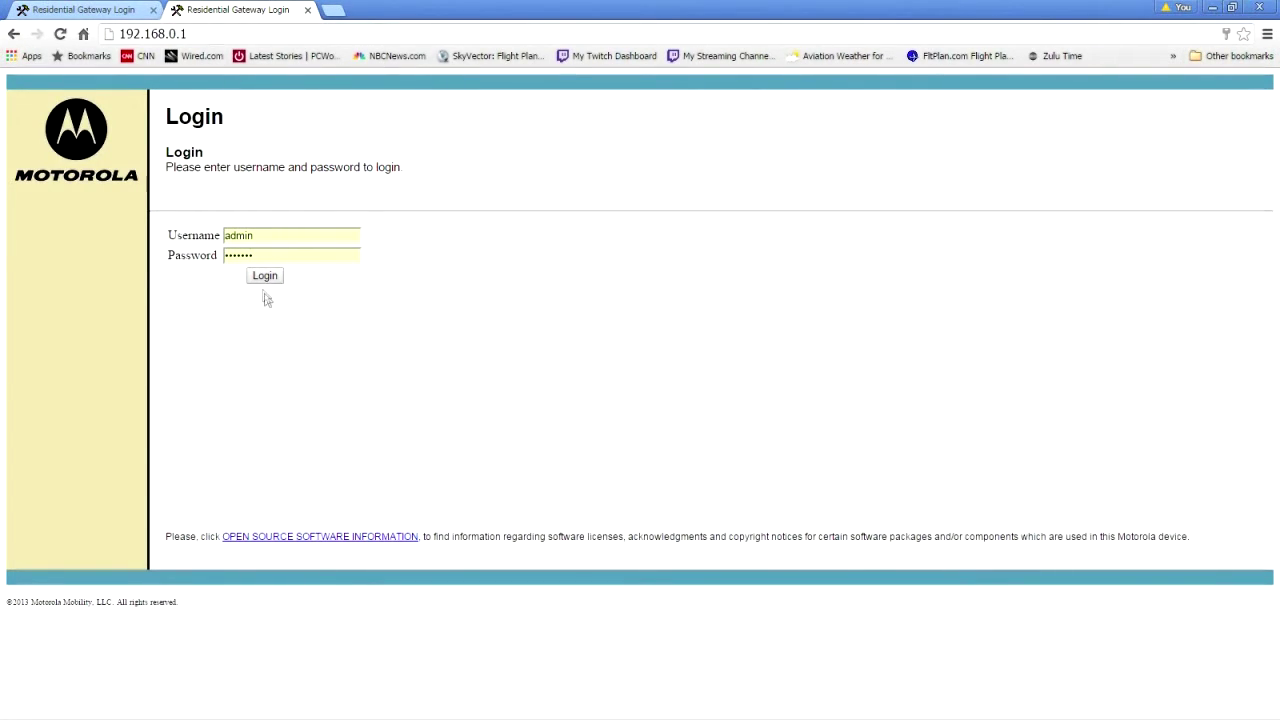
# Step: Log in to the Motorola router as admin with the already filled-in password
pyautogui.moveTo(256, 236); pyautogui.dragTo(207, 246)
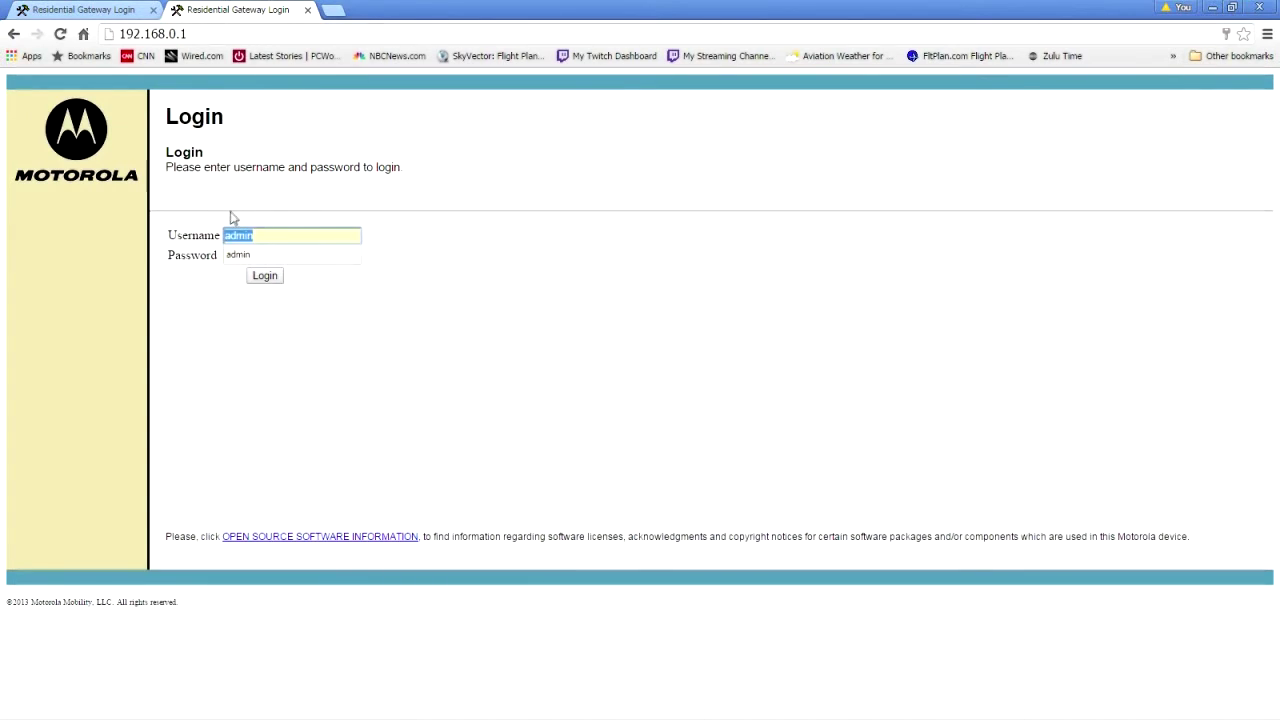
pyautogui.press('Return')
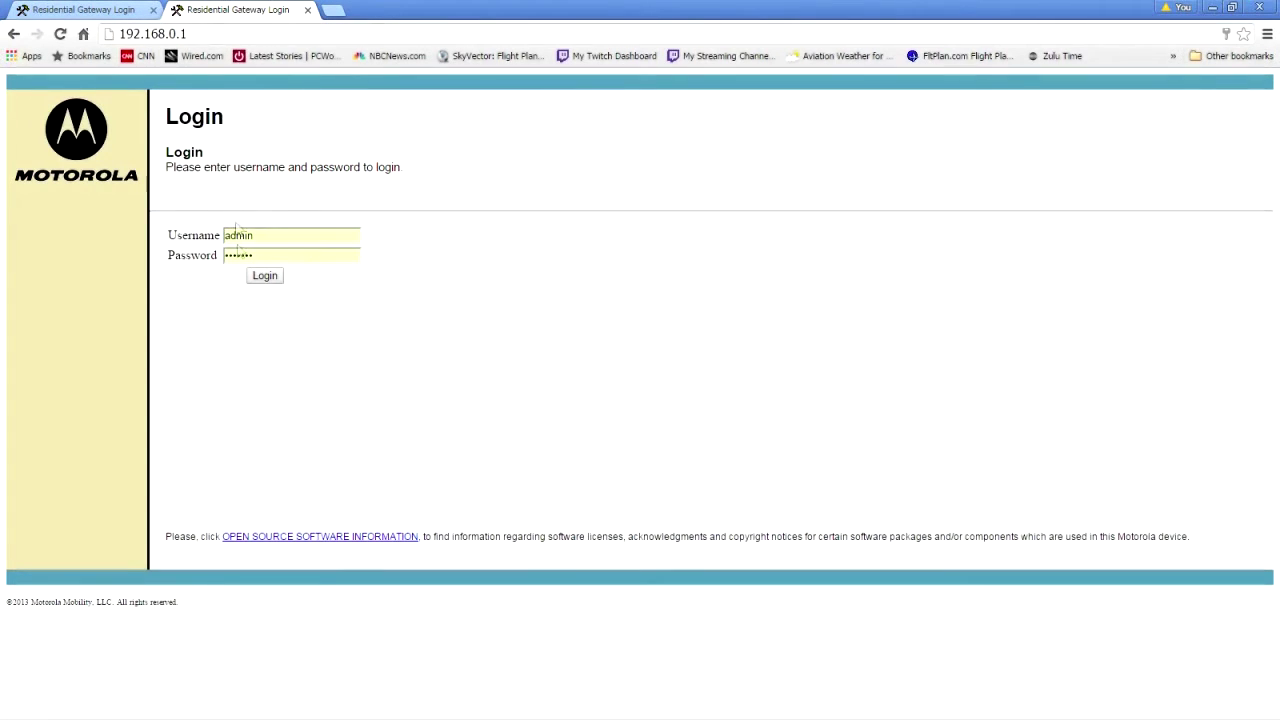
pyautogui.click(271, 279)
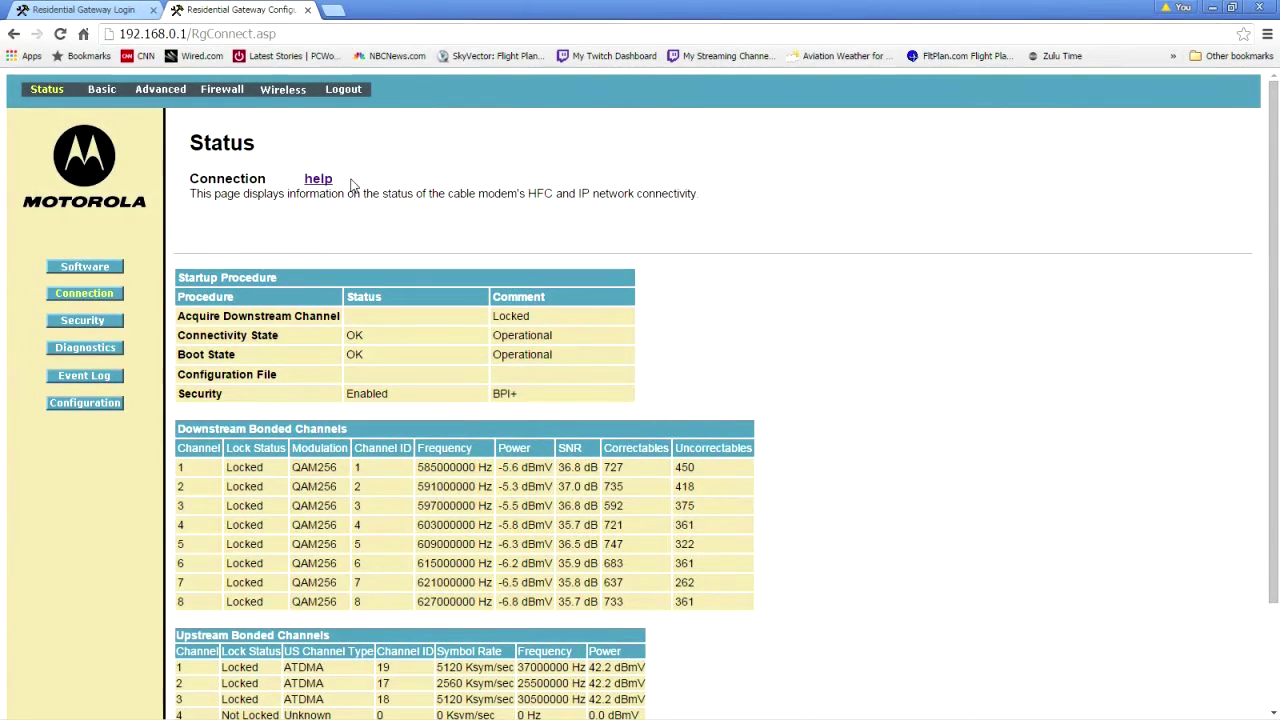
# Step: Open the router's advanced Forwarding settings and start a new IPv4 forwarding rule
pyautogui.click(163, 91)
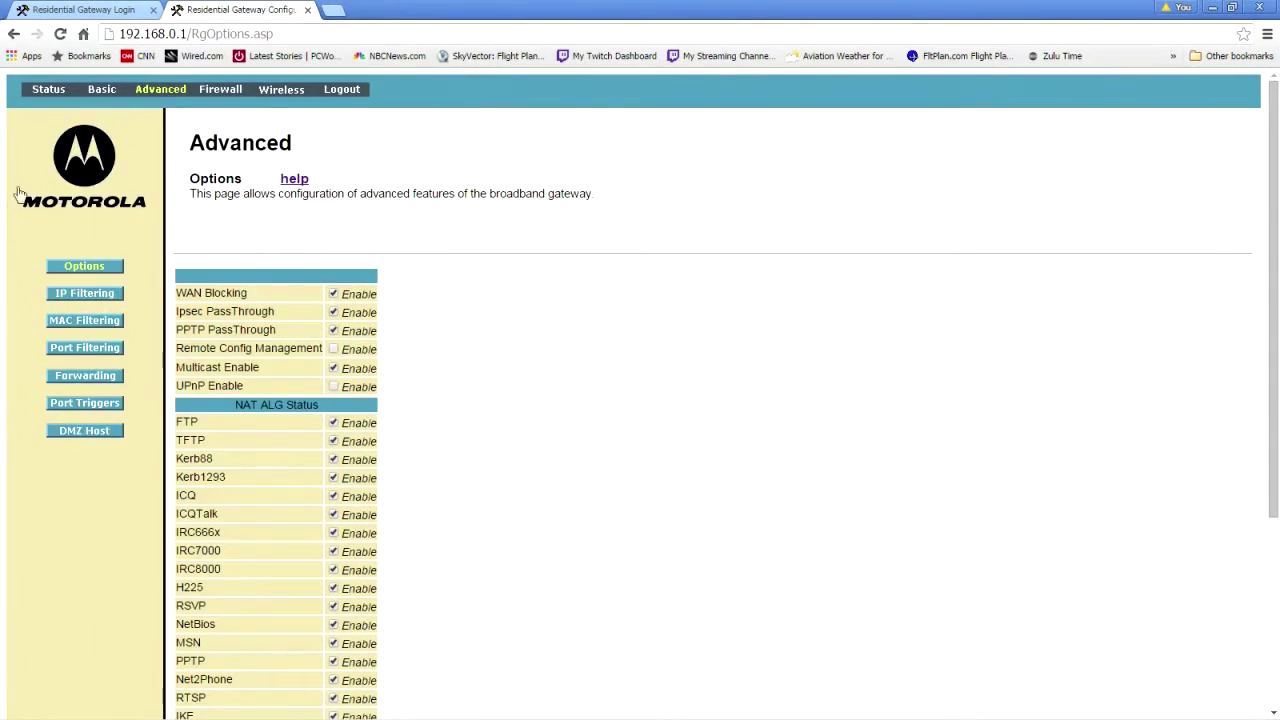
pyautogui.click(80, 378)
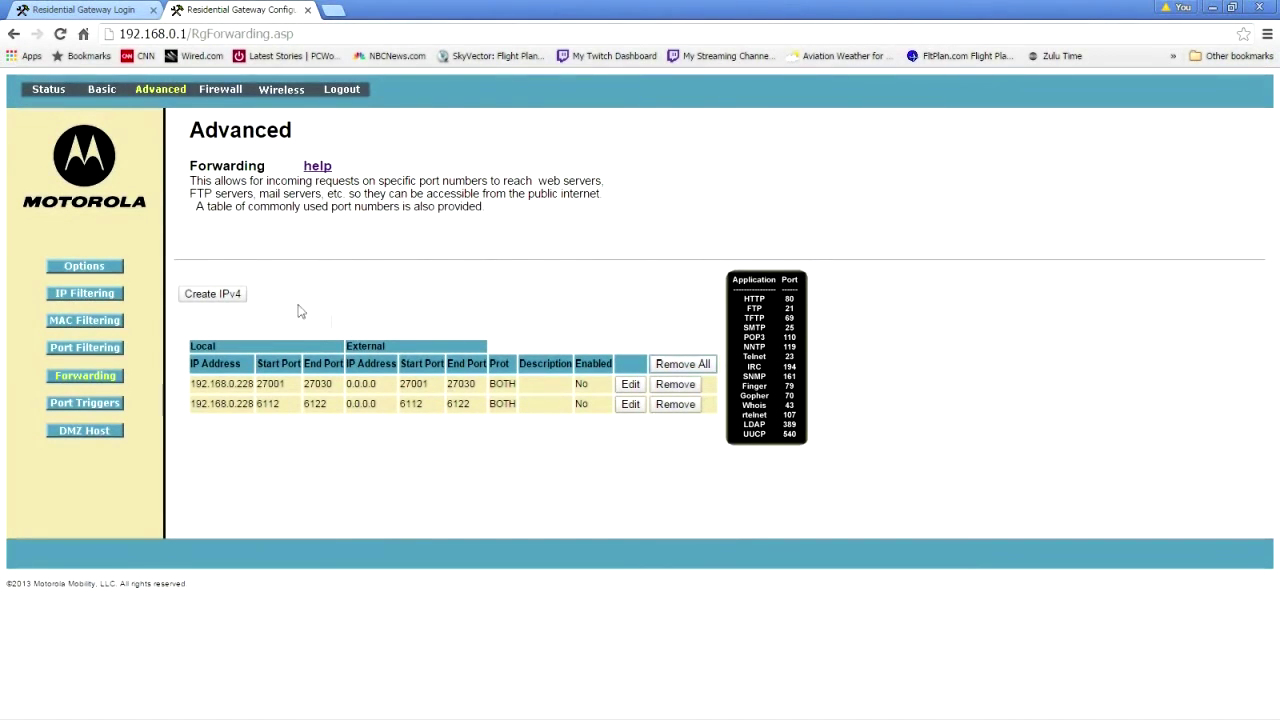
pyautogui.click(226, 298)
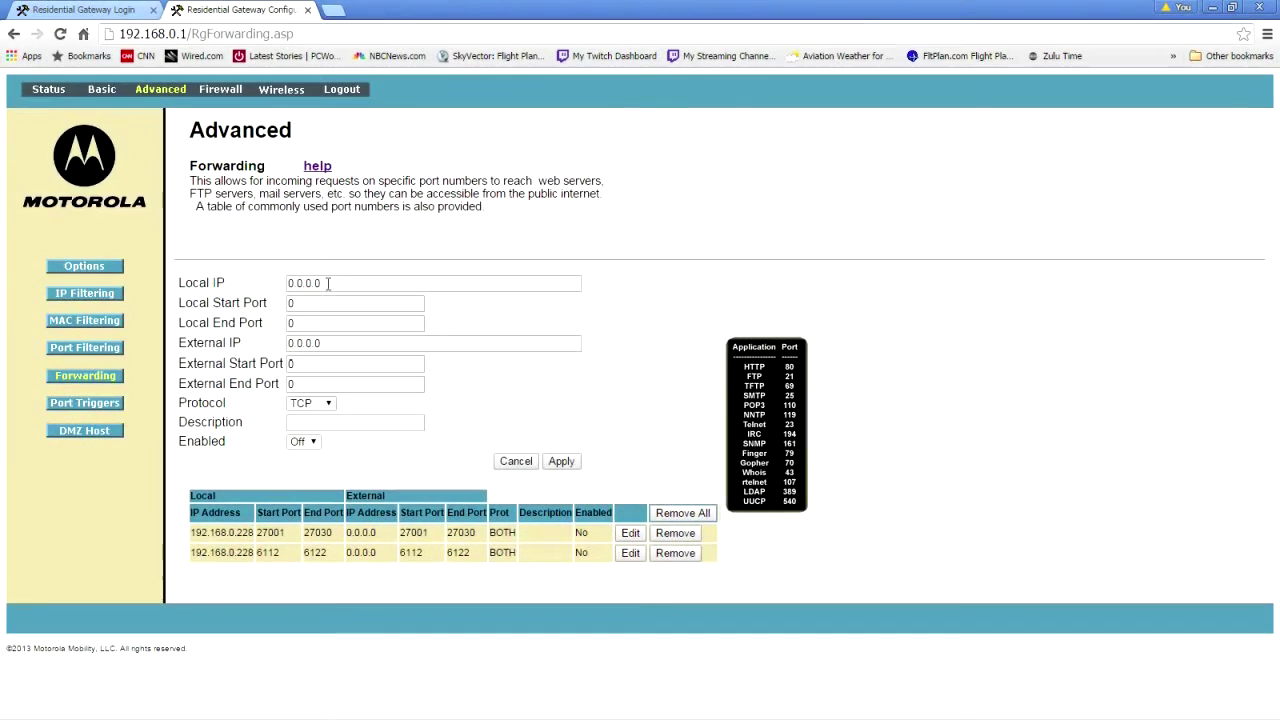
# Step: Set the rule's Local IP to 192.168.0.228, Local Start Port to 27001 and Local End Port to 27030
pyautogui.moveTo(336, 283); pyautogui.dragTo(229, 282)
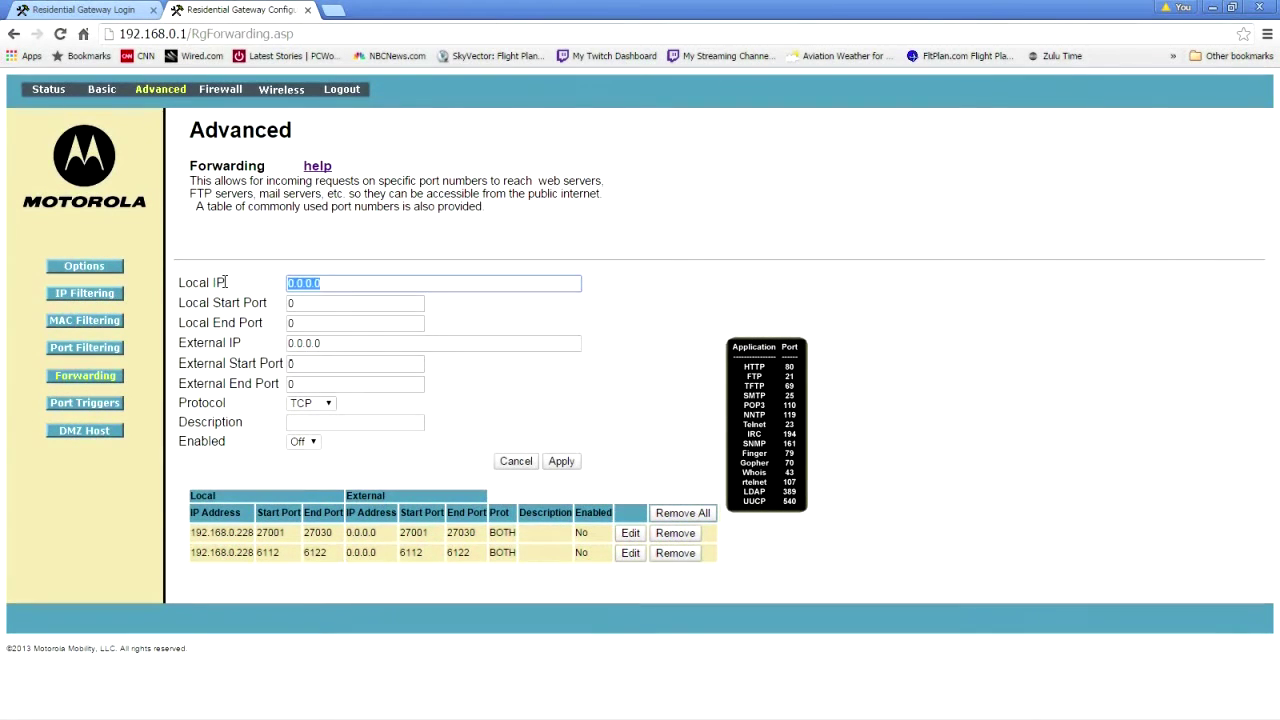
pyautogui.write('192.168.0.228')
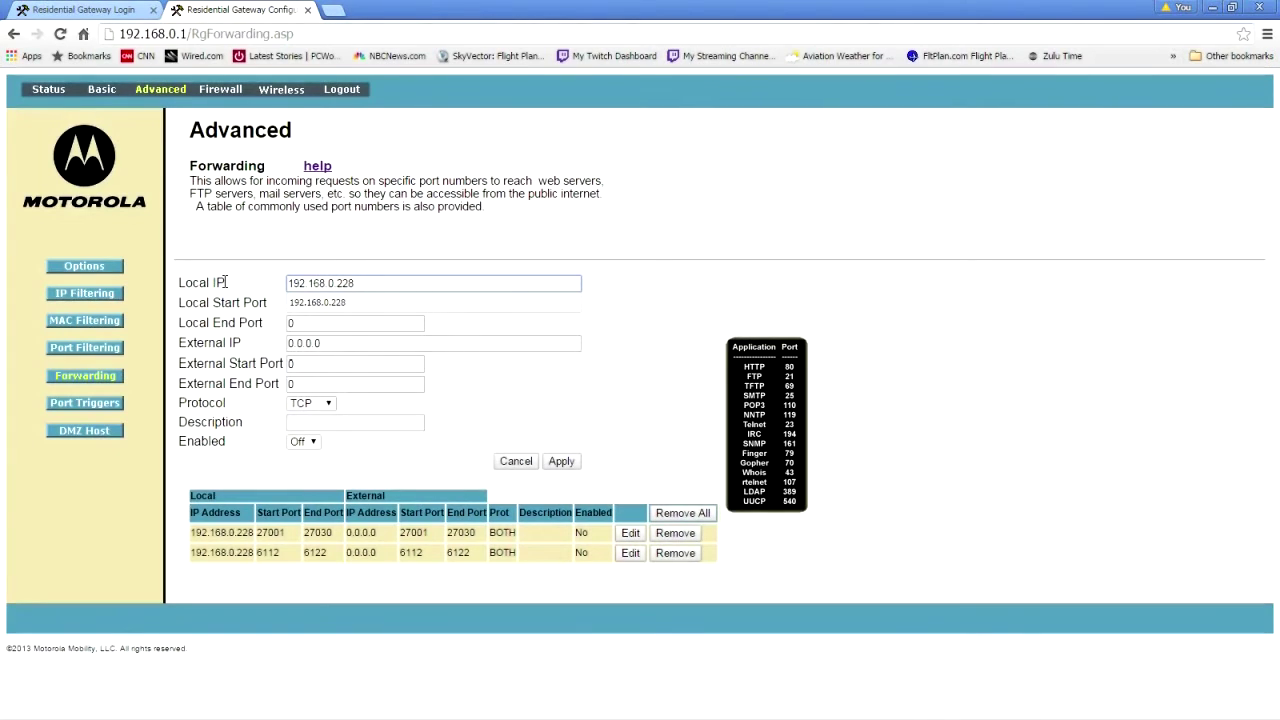
pyautogui.press('Tab')
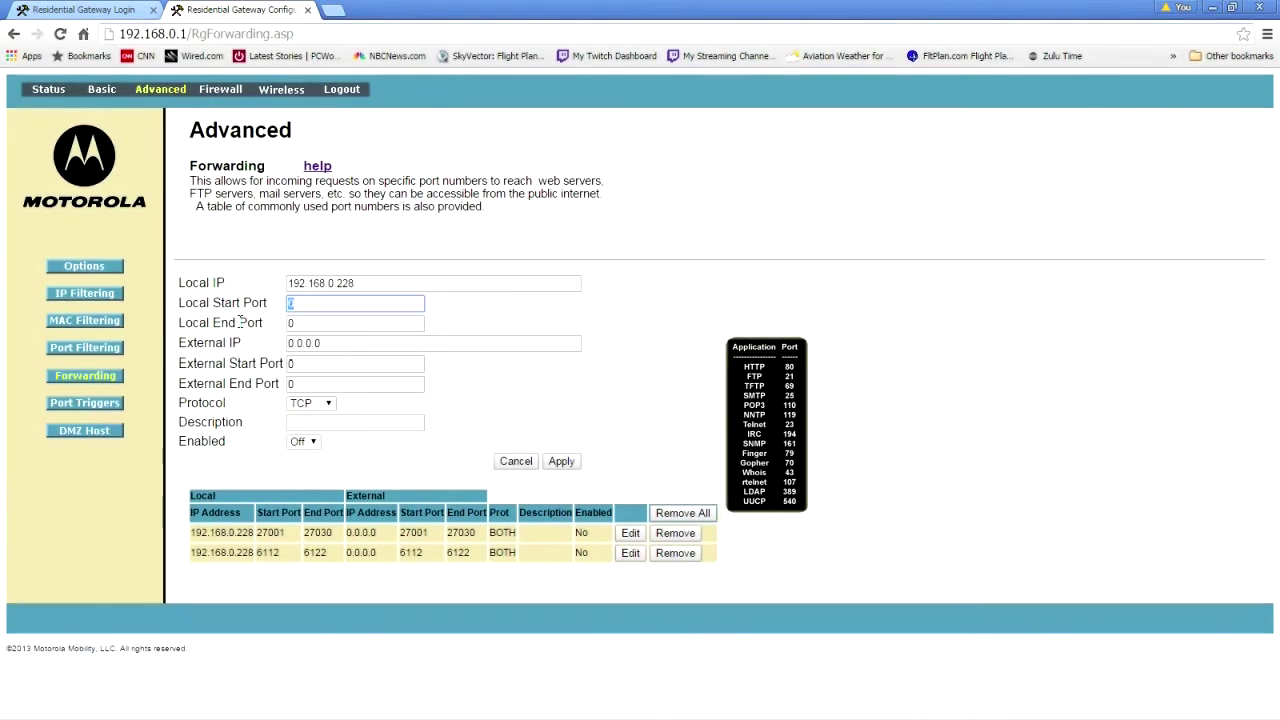
pyautogui.write('2700')
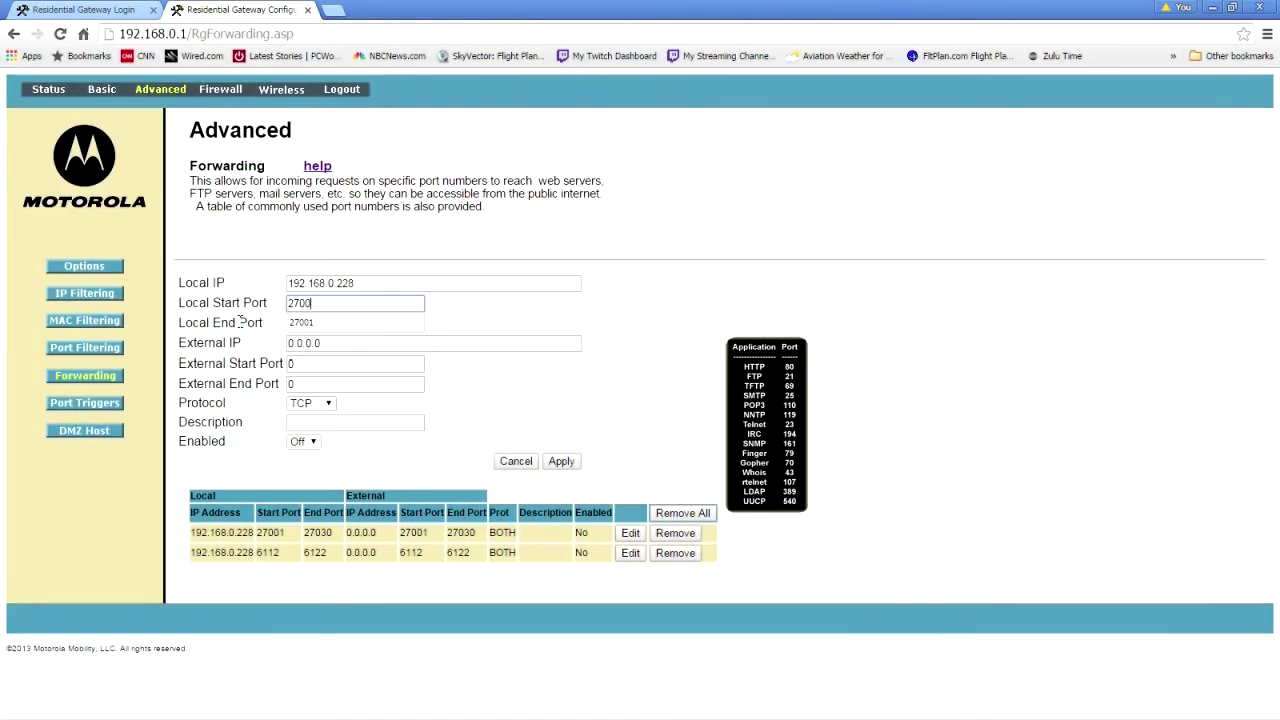
pyautogui.write('1')
pyautogui.press('Tab')
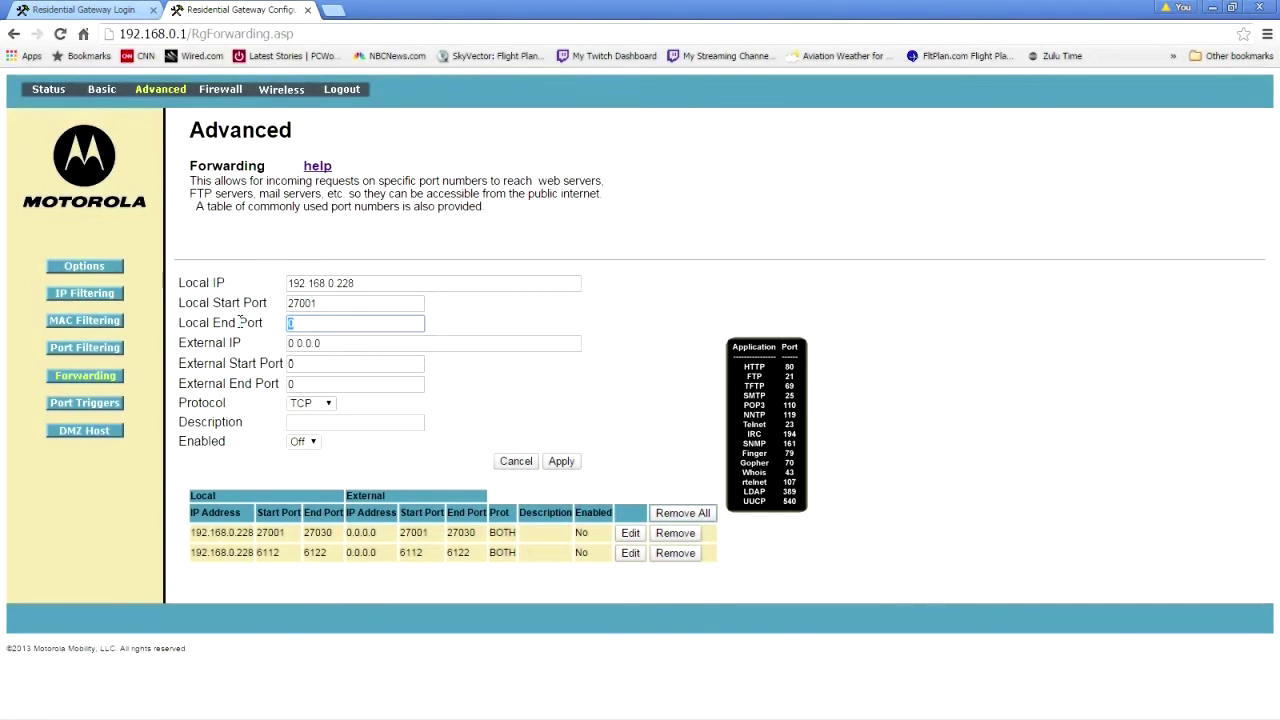
pyautogui.write('270')
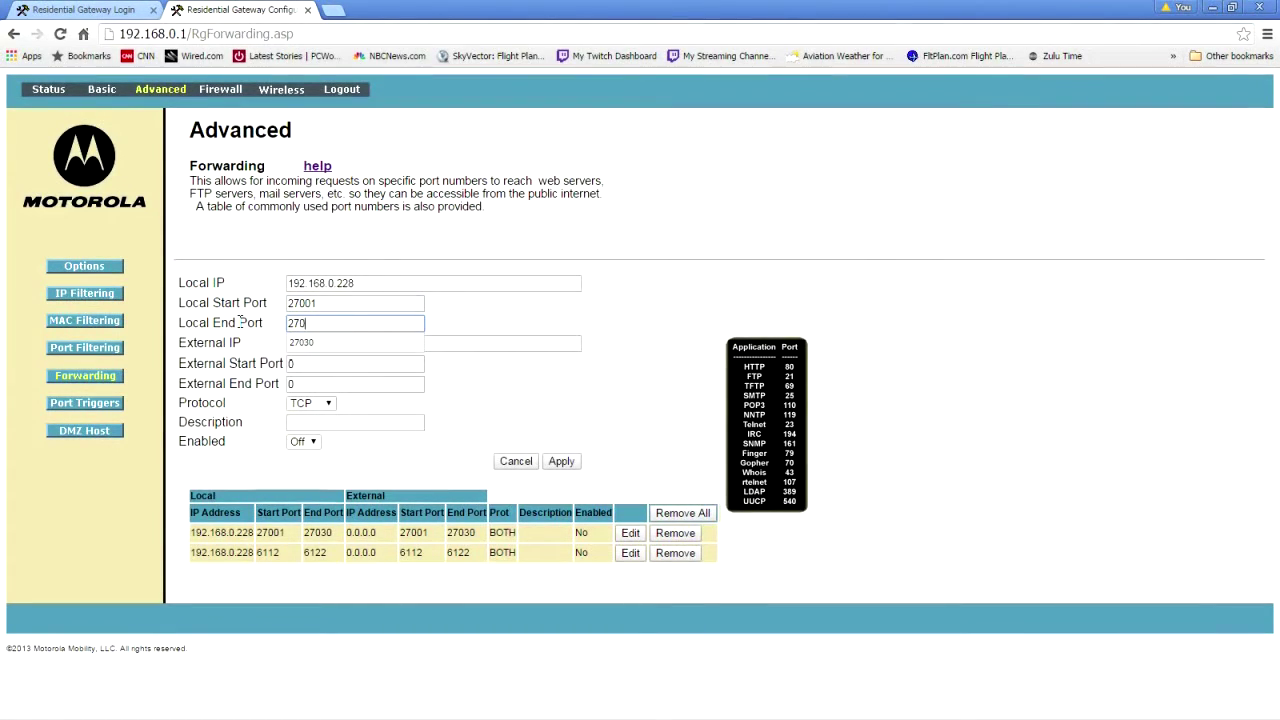
pyautogui.write('30')
pyautogui.press('Tab')
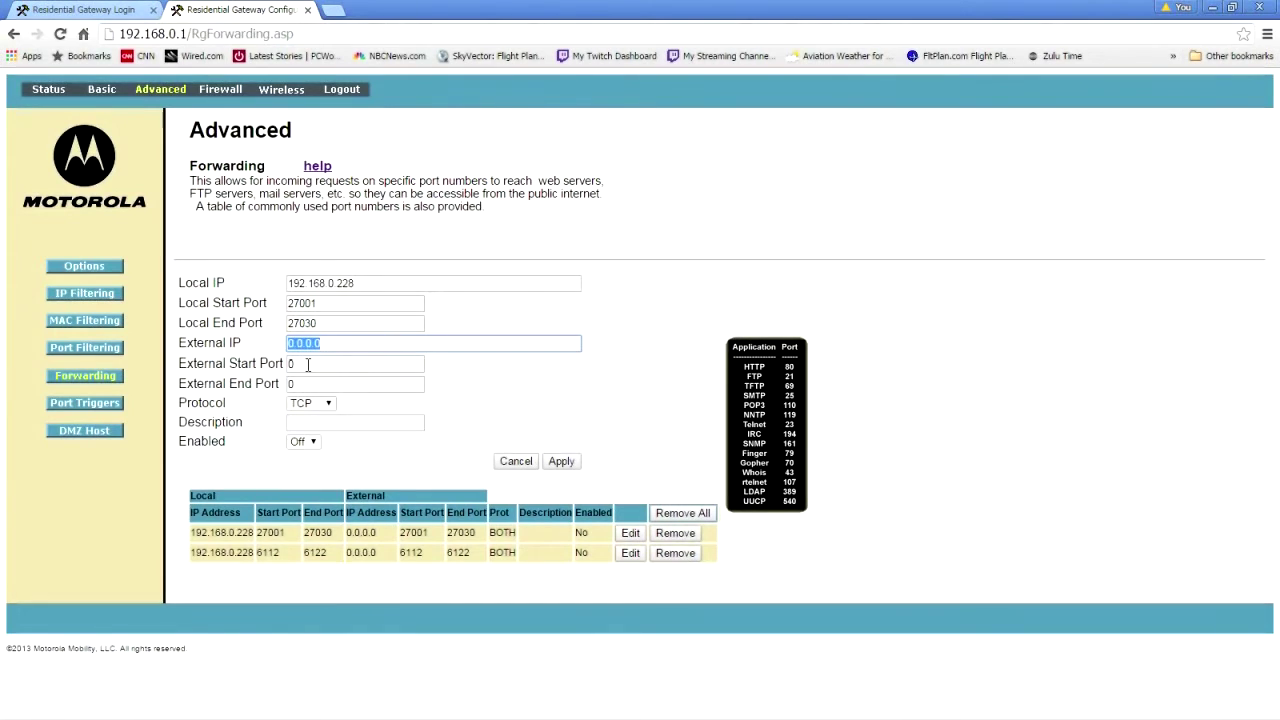
# Step: Copy the local port values into the external ports, giving External Start Port 27001 and External End Port 27030
pyautogui.click(307, 365)
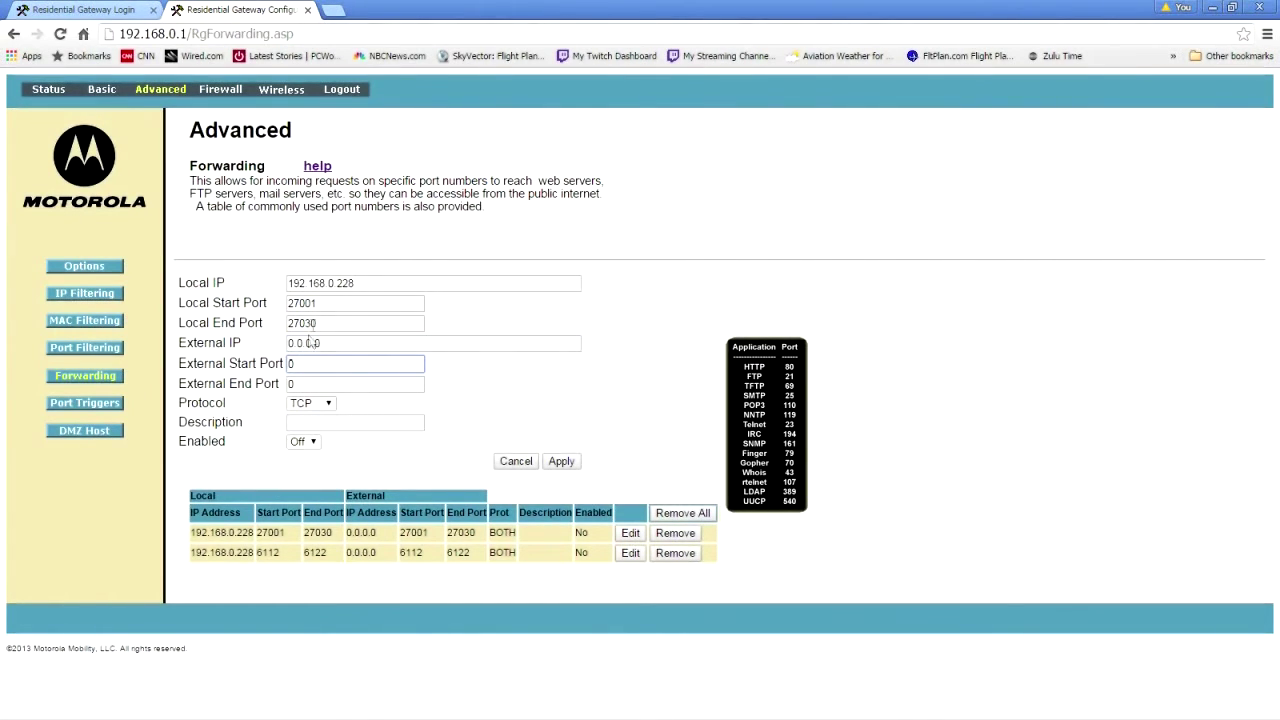
pyautogui.moveTo(320, 303); pyautogui.dragTo(258, 305)
pyautogui.hotkey('ctrl', 'c')
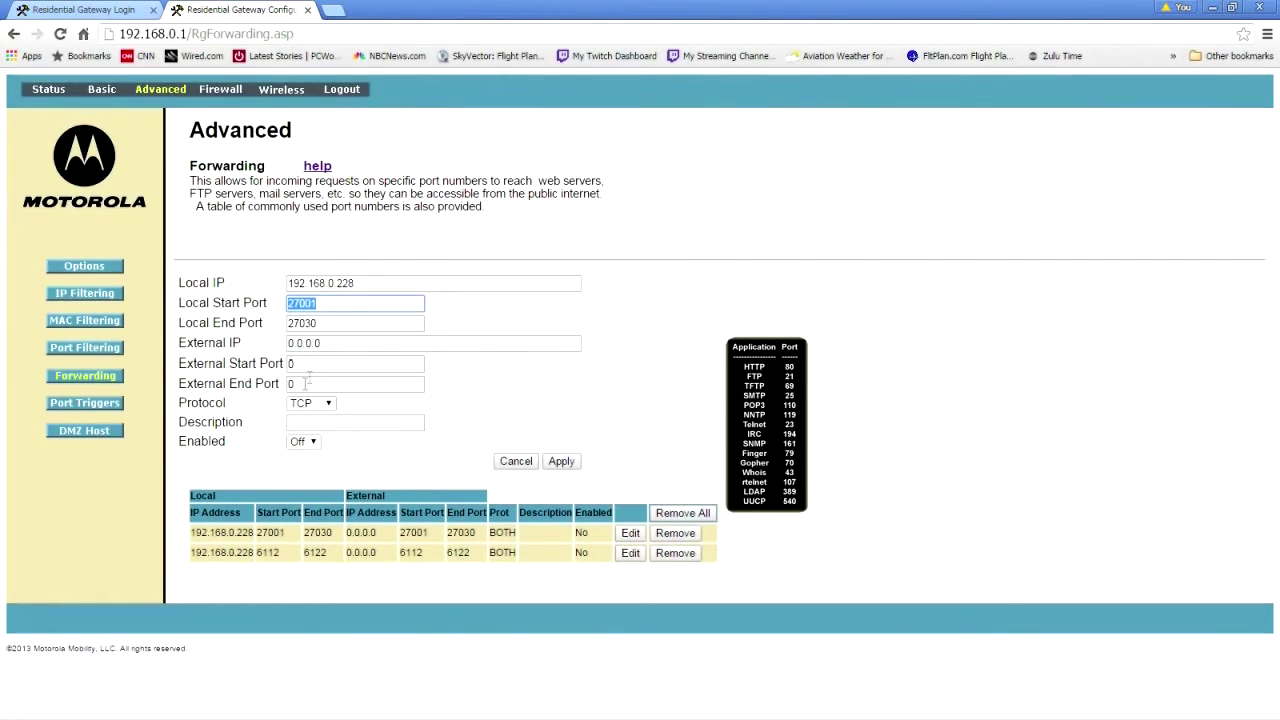
pyautogui.click(307, 364)
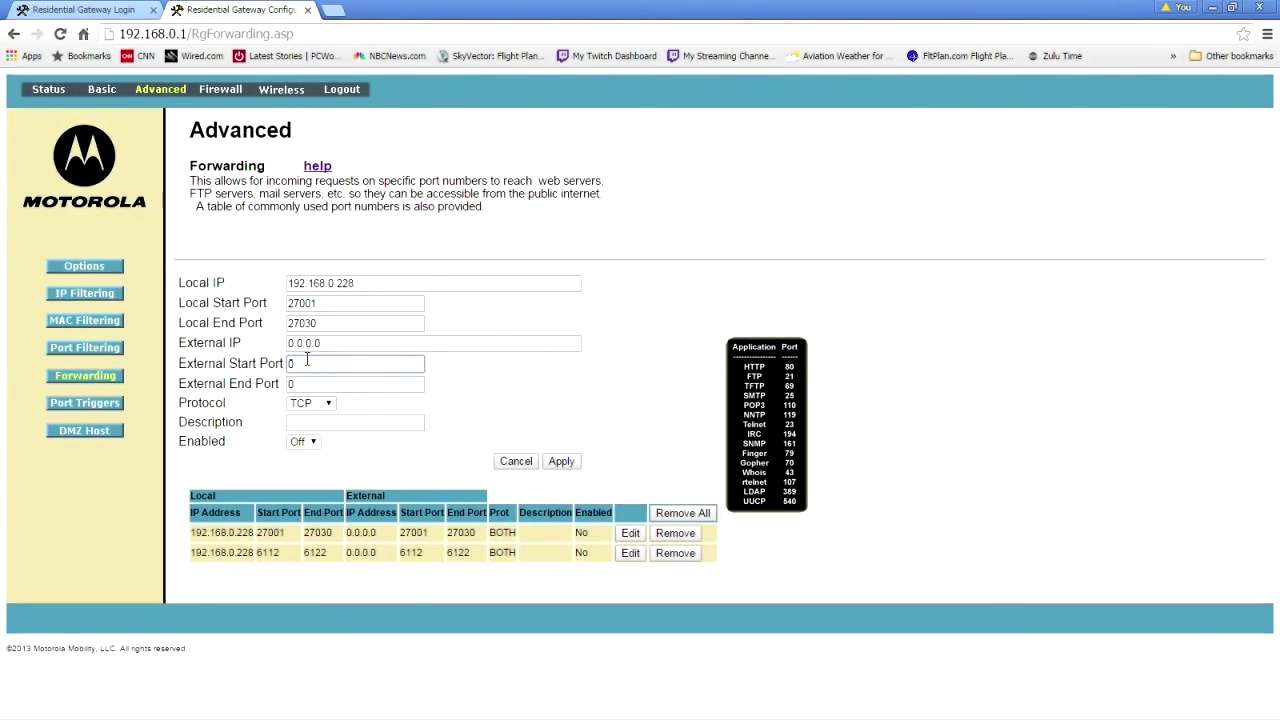
pyautogui.press('BackSpace')
pyautogui.hotkey('ctrl', 'v')
pyautogui.moveTo(320, 323); pyautogui.dragTo(282, 325)
pyautogui.hotkey('ctrl', 'c')
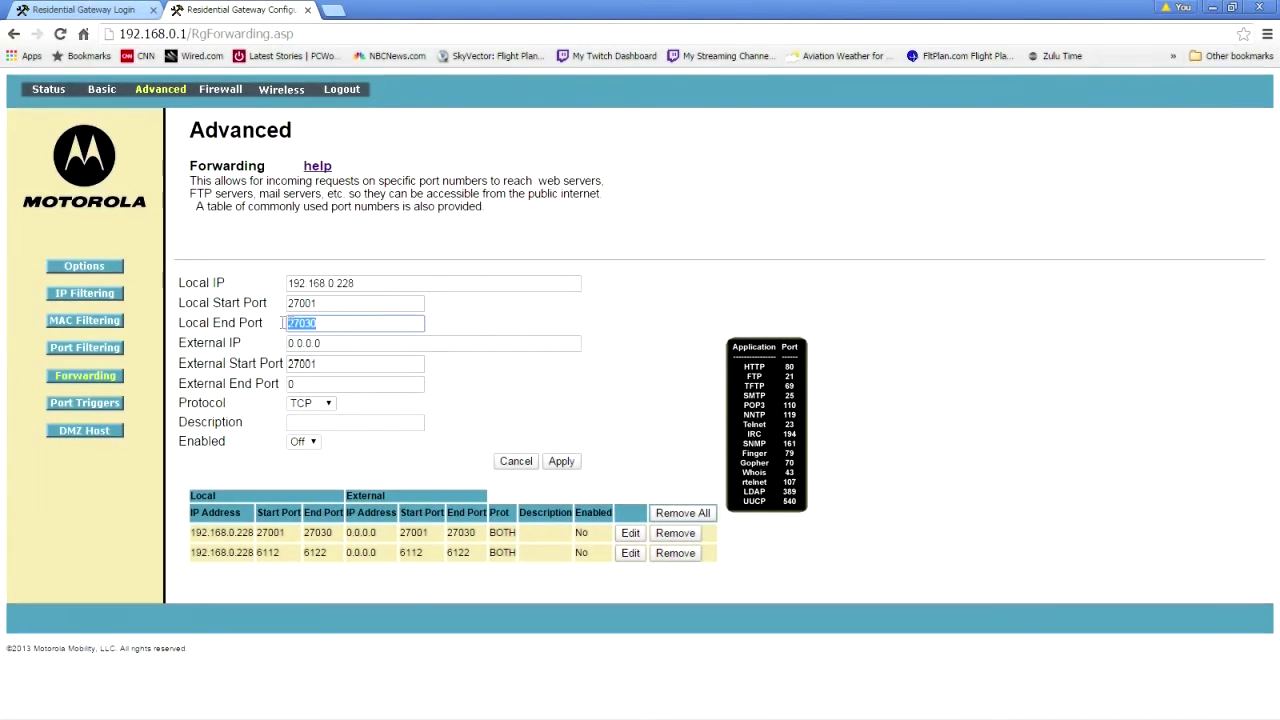
pyautogui.click(312, 384)
pyautogui.press('BackSpace')
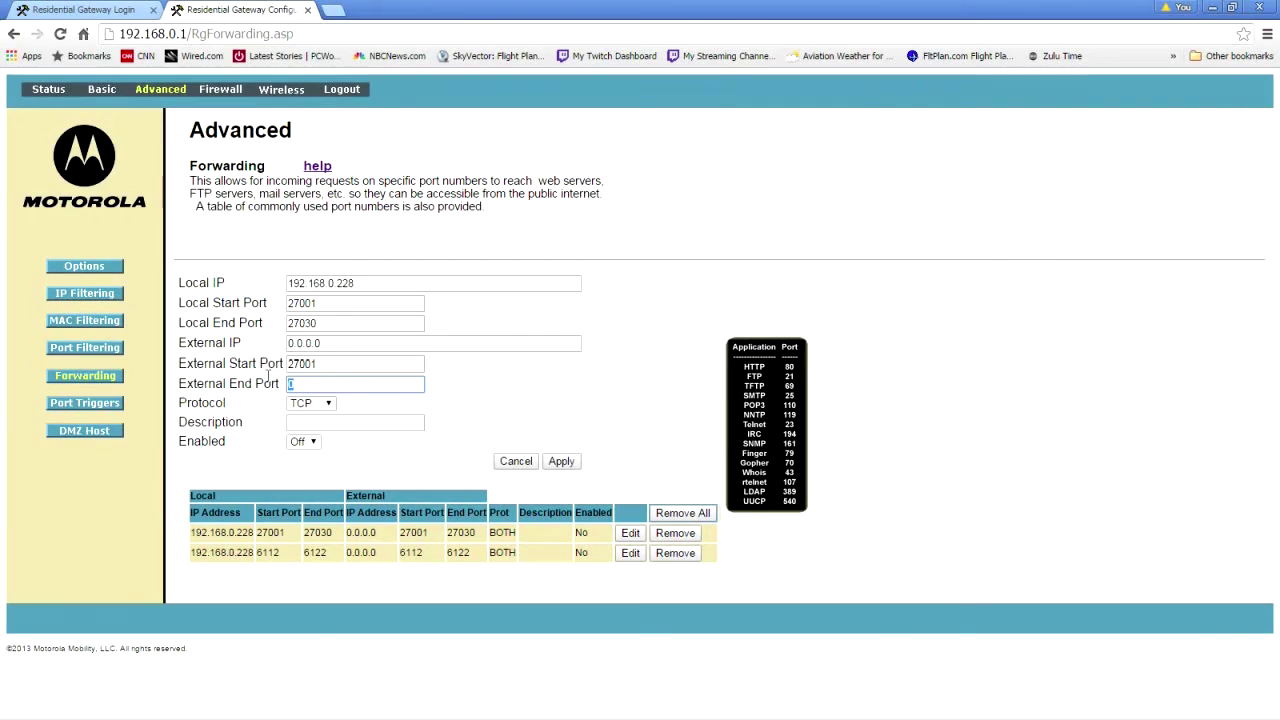
pyautogui.hotkey('ctrl', 'v')
pyautogui.click(470, 378)
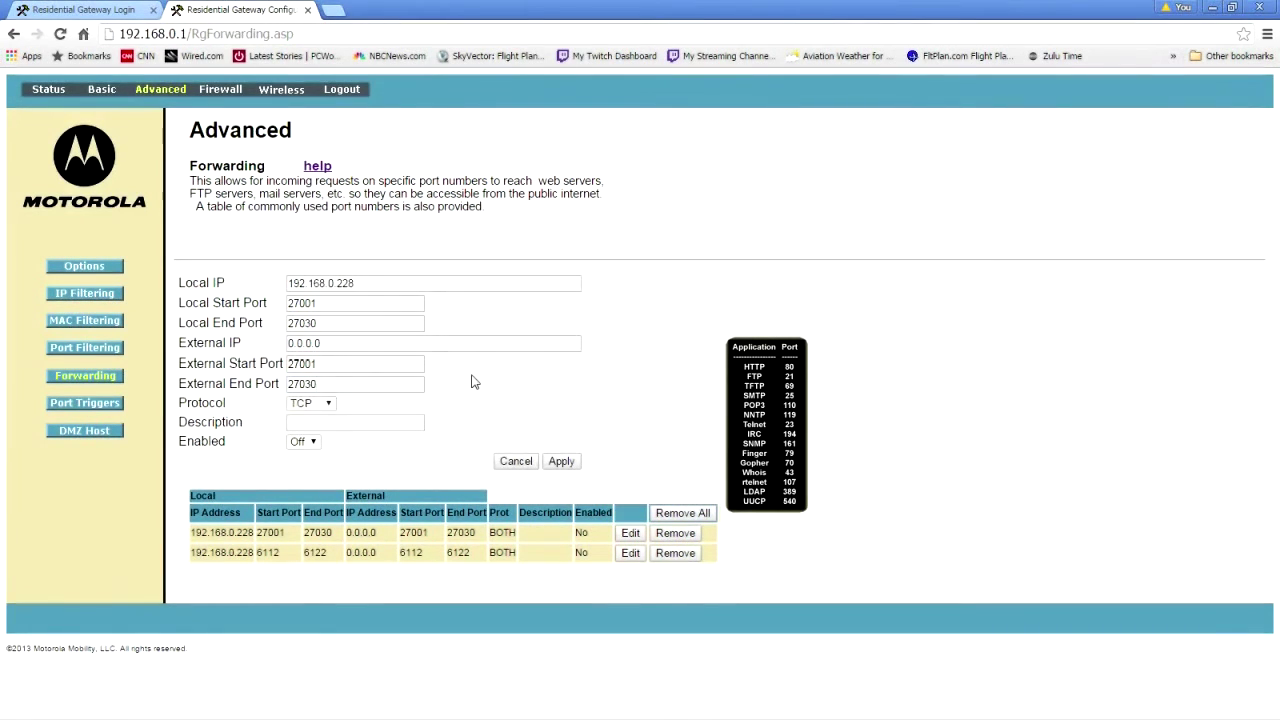
# Step: Look over the new rule's Protocol and Enabled options and the existing forwarding rule for ports 6112 to 6122
pyautogui.click(313, 404)
pyautogui.click(303, 442)
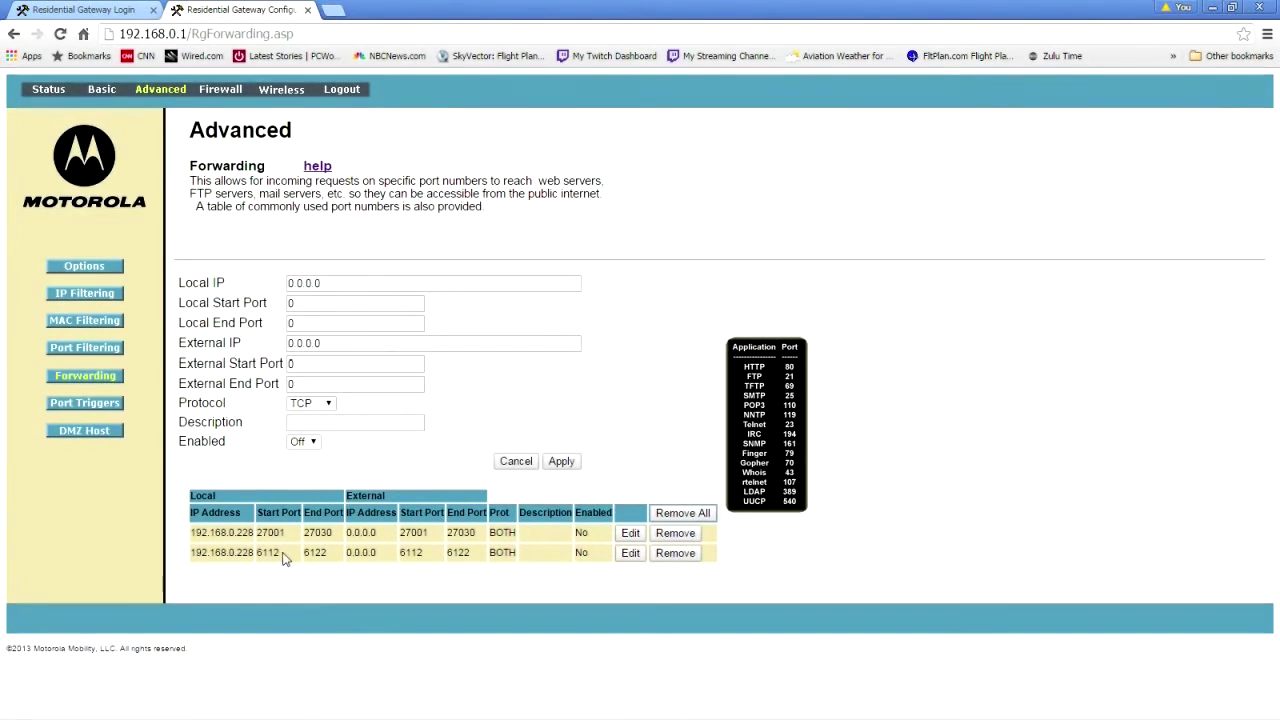
pyautogui.moveTo(284, 554)
pyautogui.mouseDown()
pyautogui.moveTo(263, 555)
pyautogui.moveTo(322, 555)
pyautogui.moveTo(306, 566)
pyautogui.mouseUp()
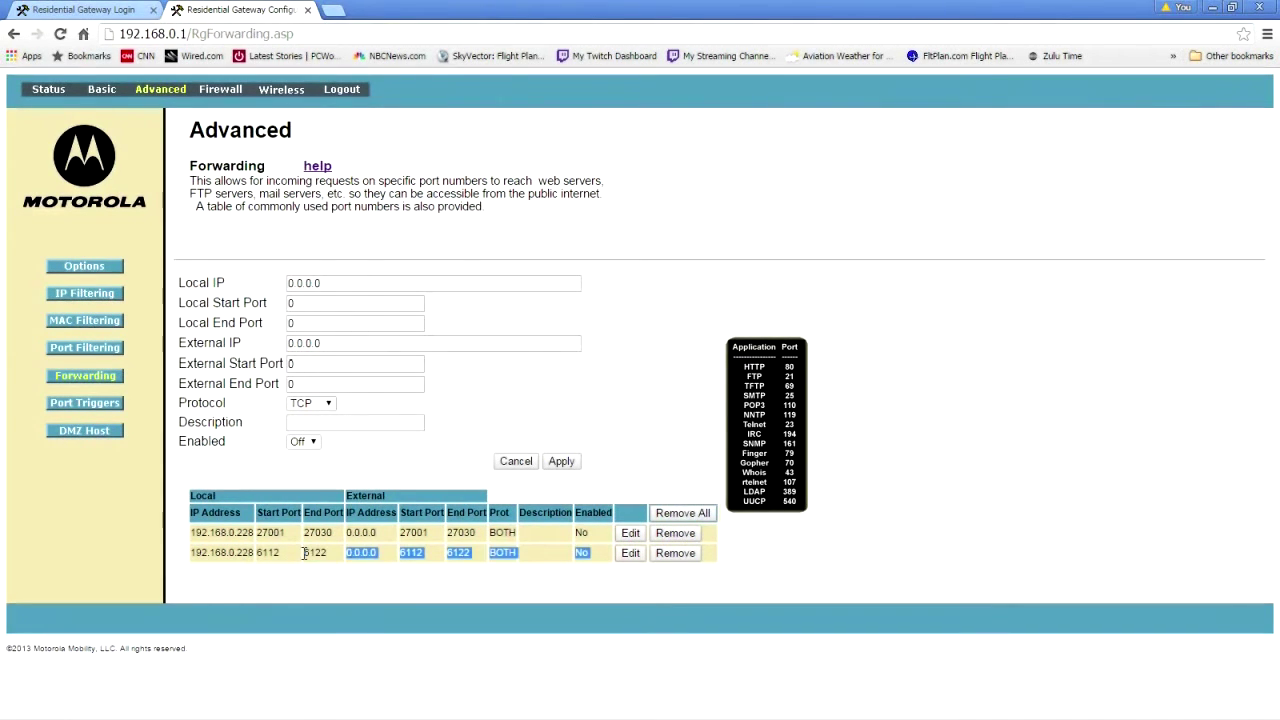
# Step: Set the forwarding rule for ports 27001 to 27030 to enabled and apply the change
pyautogui.click(401, 428)
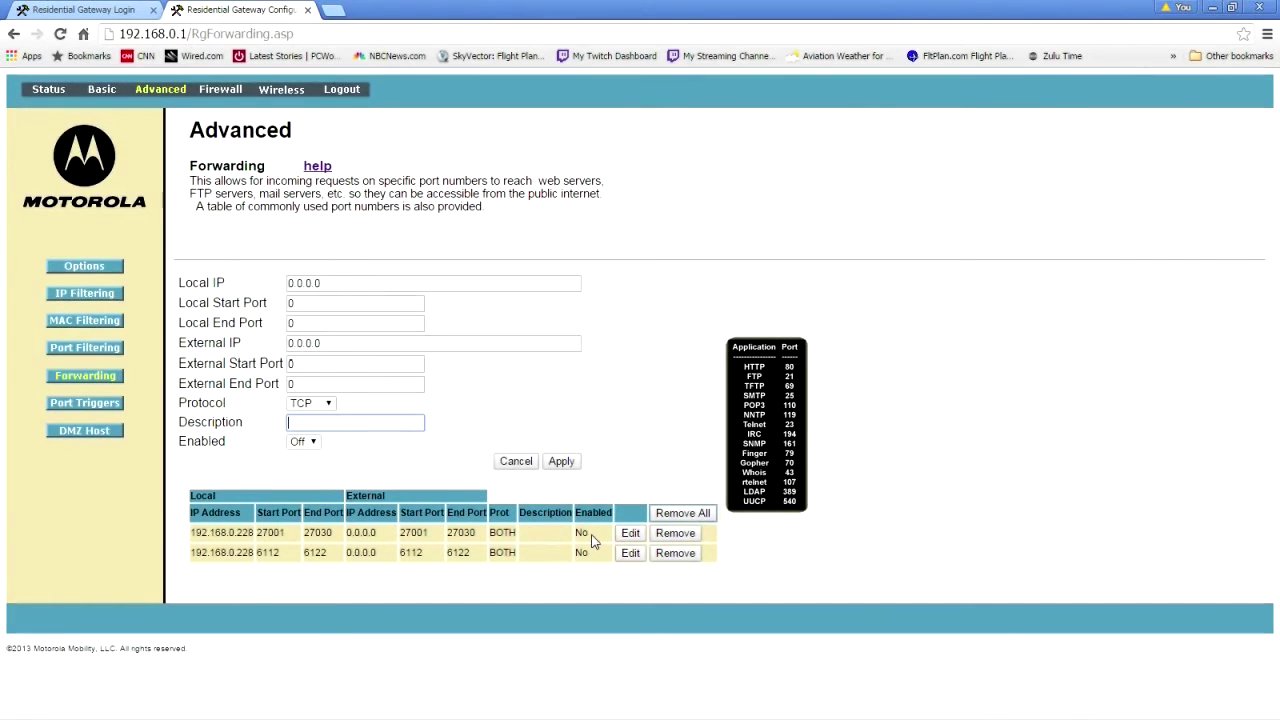
pyautogui.click(628, 534)
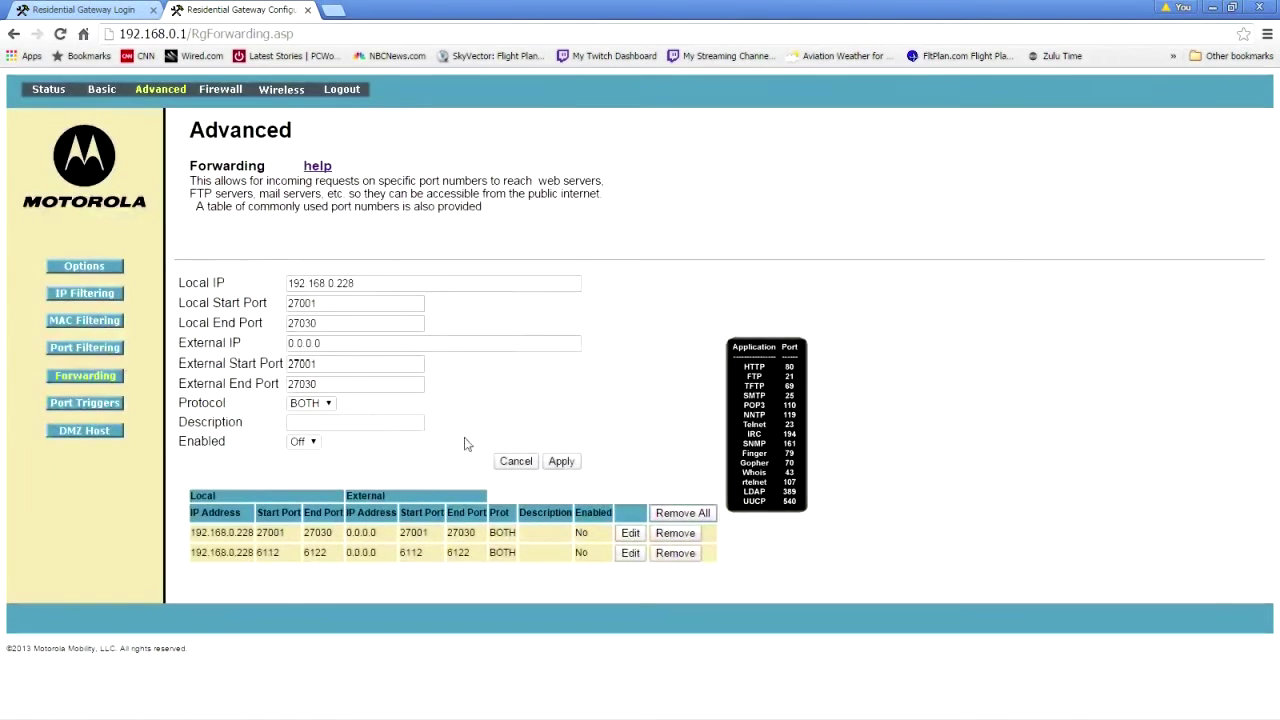
pyautogui.click(306, 442)
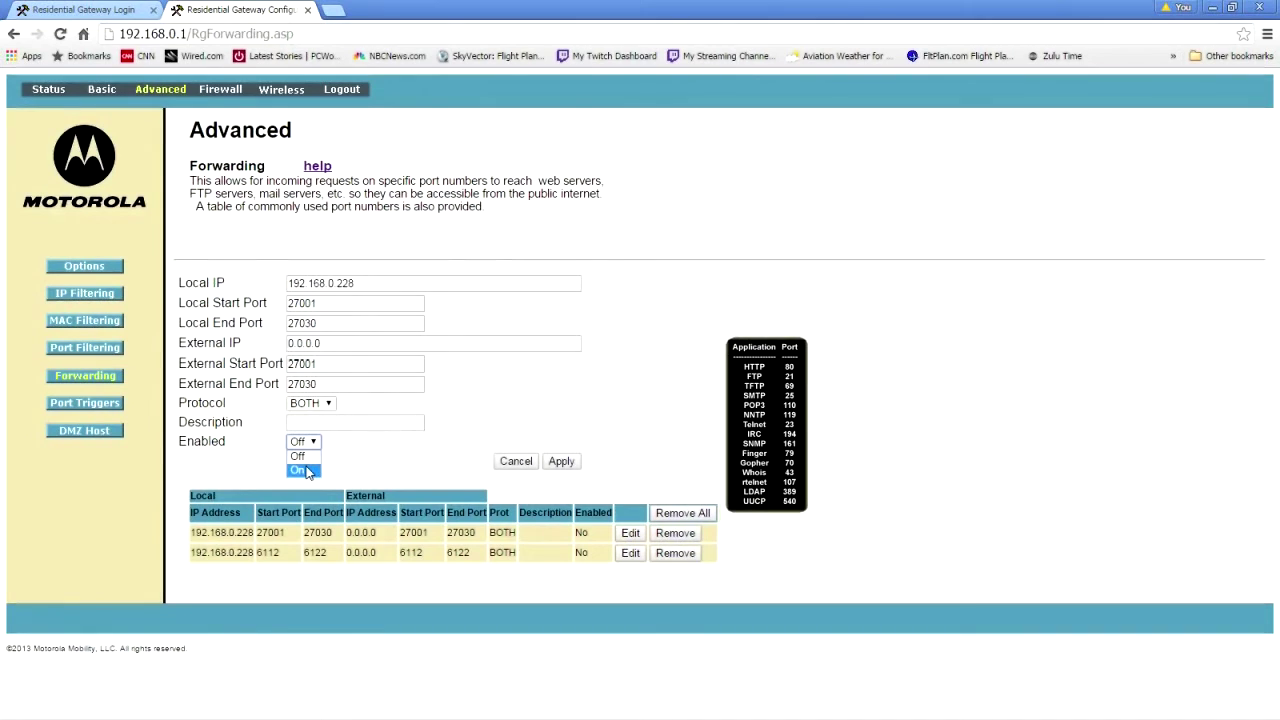
pyautogui.click(306, 471)
pyautogui.click(561, 461)
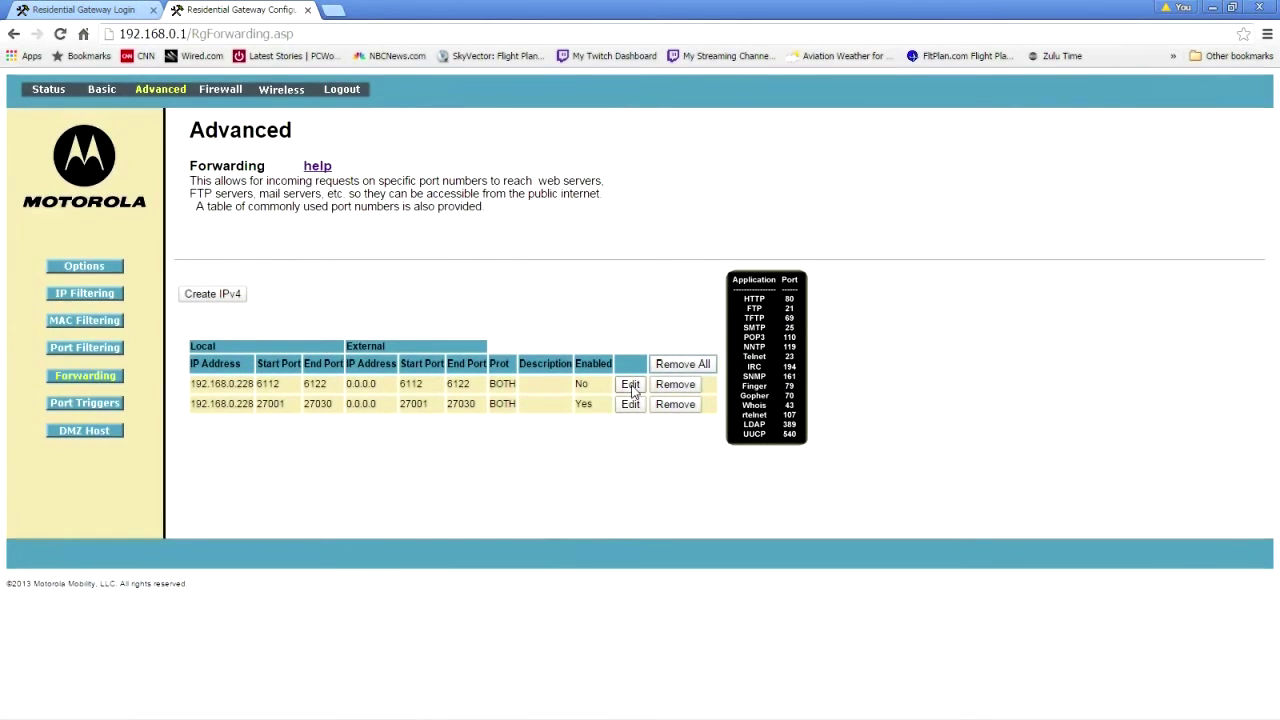
# Step: Set the forwarding rule for ports 6112 to 6122 to enabled and apply the change
pyautogui.click(630, 385)
pyautogui.click(312, 444)
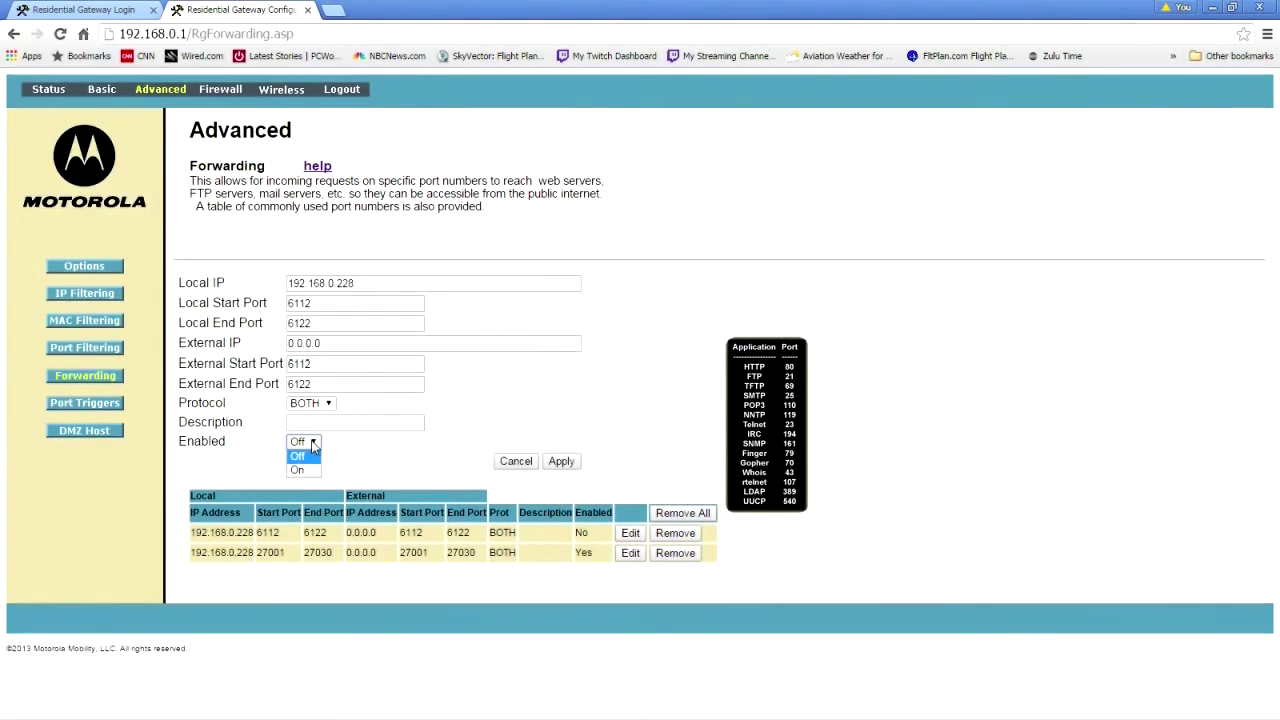
pyautogui.click(298, 470)
pyautogui.click(574, 465)
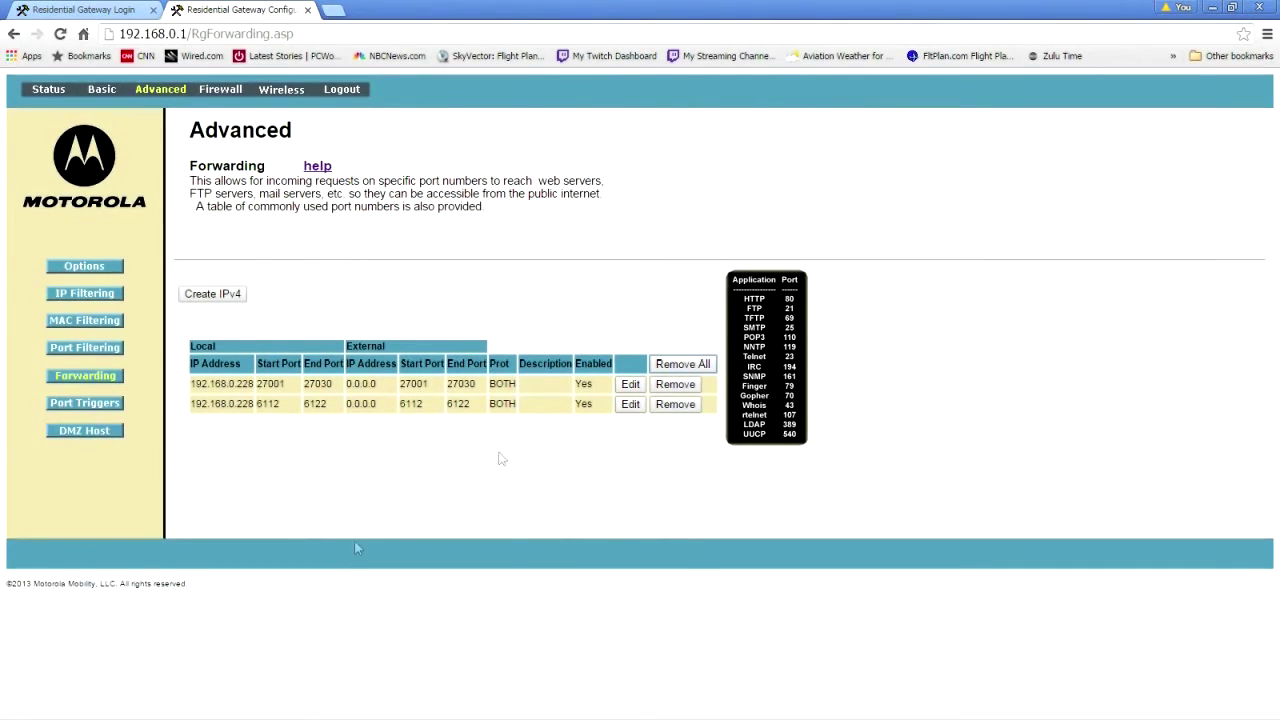
# Step: Review the port ranges and local IP addresses of both forwarding rules in the table
pyautogui.moveTo(287, 384)
pyautogui.mouseDown()
pyautogui.moveTo(267, 386)
pyautogui.moveTo(306, 386)
pyautogui.moveTo(255, 405)
pyautogui.moveTo(302, 405)
pyautogui.moveTo(303, 391)
pyautogui.mouseUp()
pyautogui.click(329, 408)
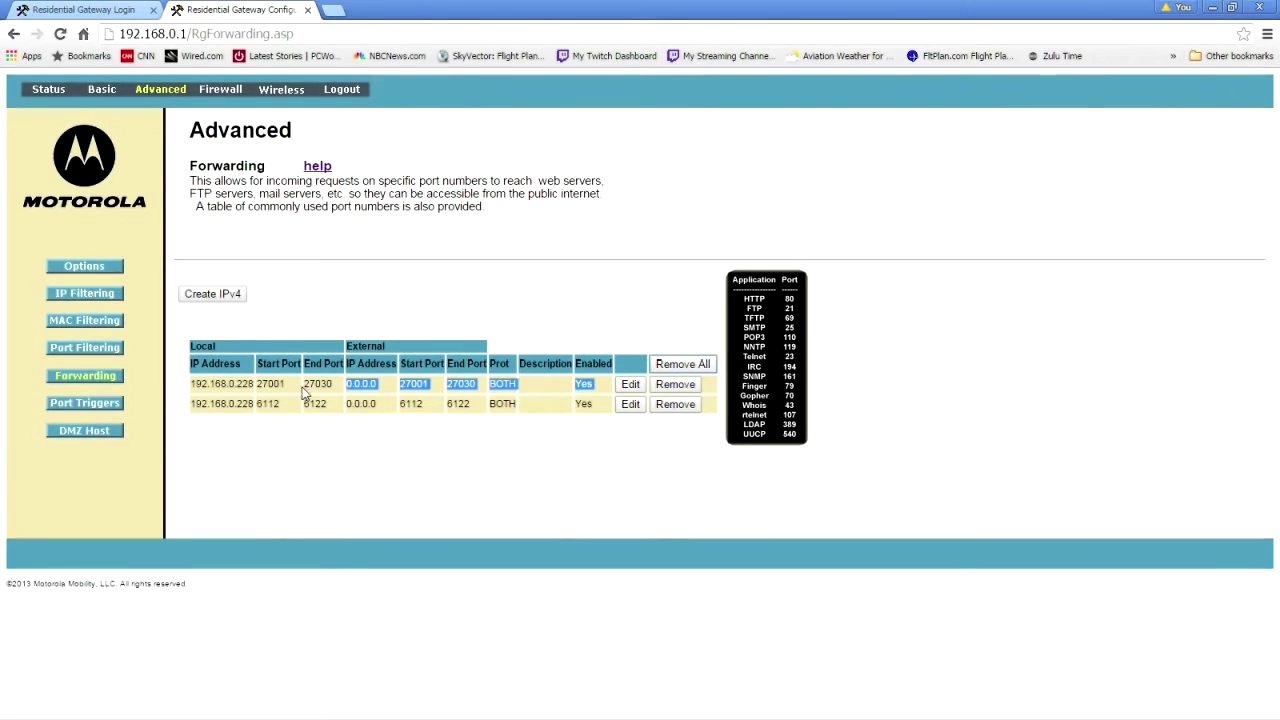
pyautogui.click(293, 393)
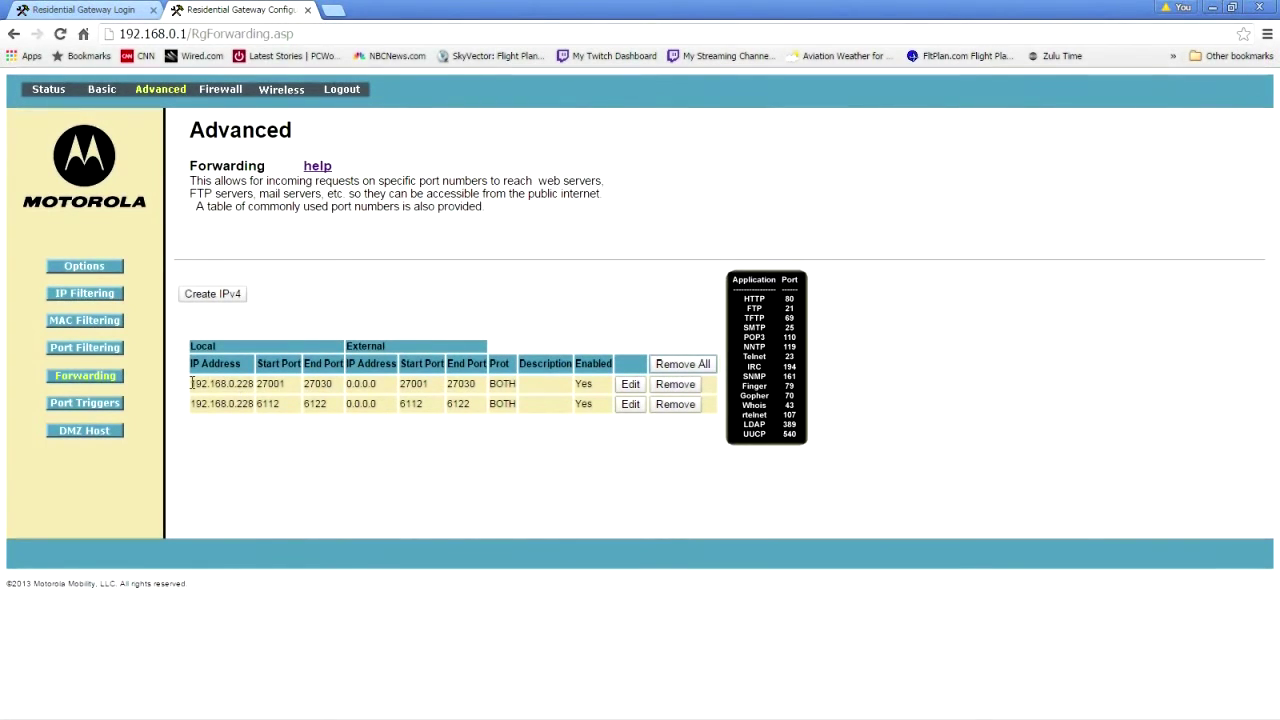
pyautogui.moveTo(191, 384); pyautogui.dragTo(242, 387)
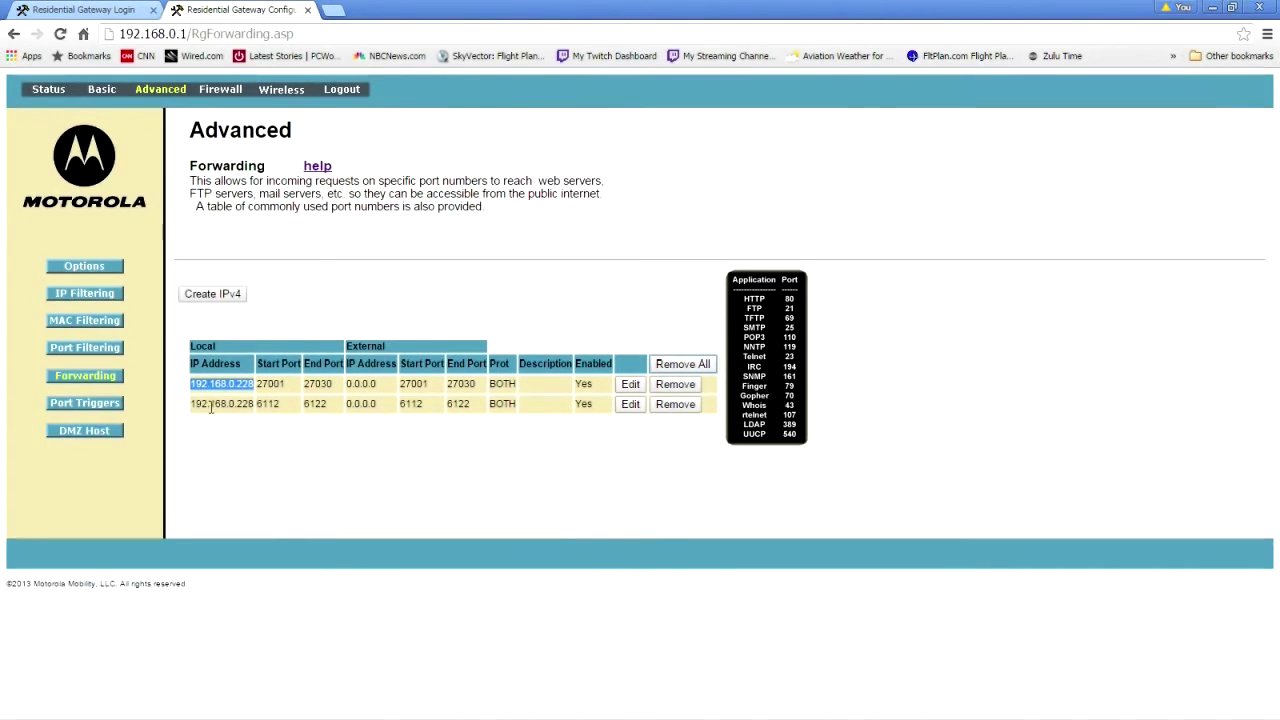
pyautogui.click(201, 406)
pyautogui.moveTo(197, 404); pyautogui.dragTo(246, 403)
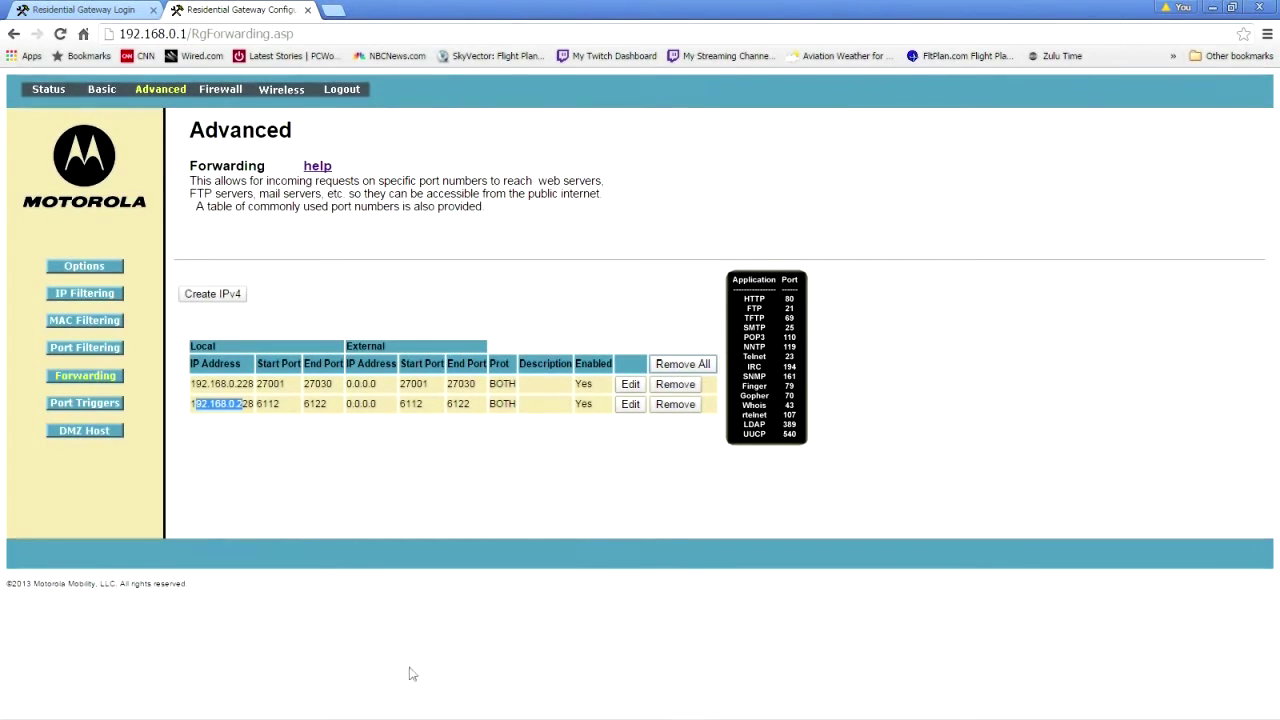
# Step: Switch to Flight Simulator X Steam Edition and sign in to multiplayer using the Internet (Steam) connection
pyautogui.moveTo(414, 718)
pyautogui.click(709, 704)
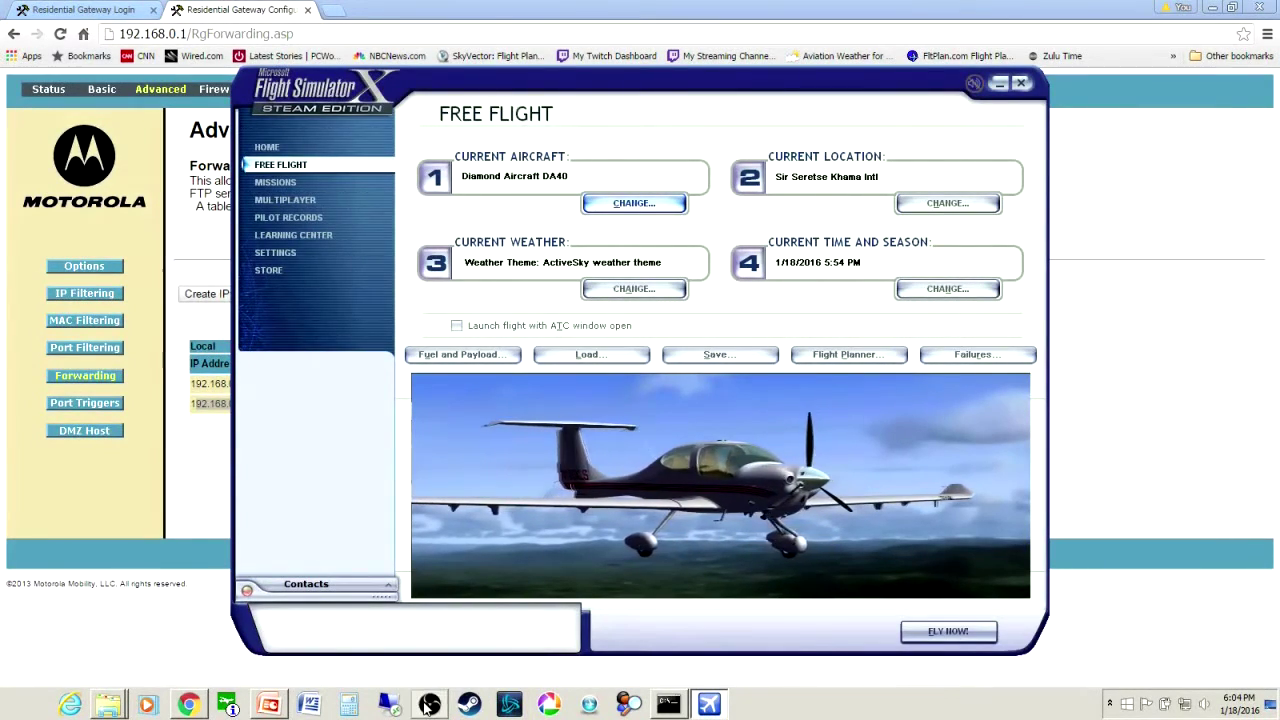
pyautogui.click(509, 704)
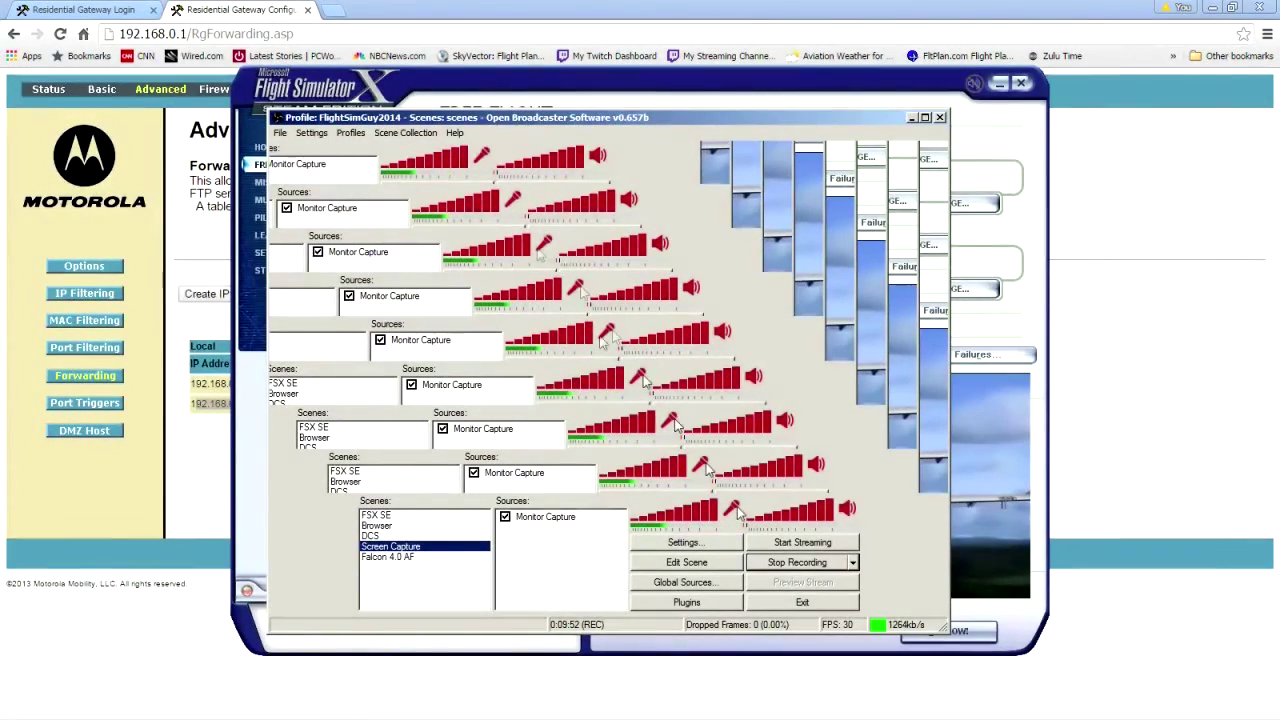
pyautogui.click(911, 119)
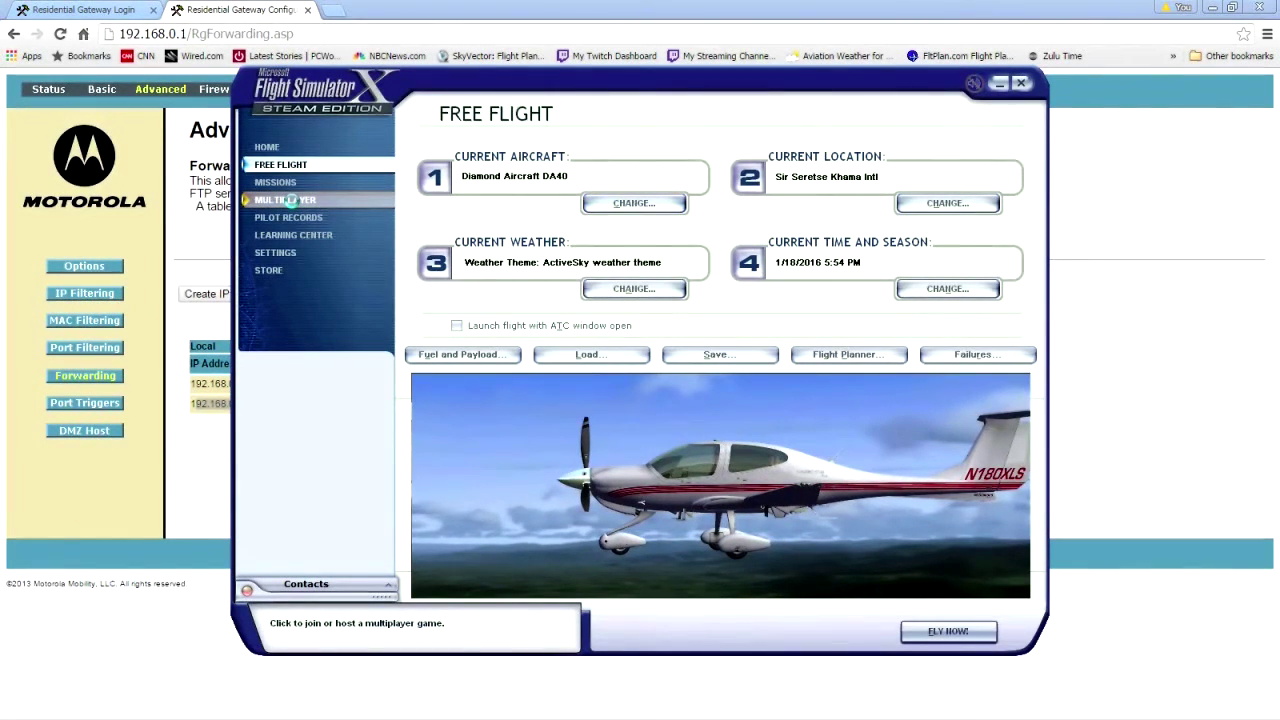
pyautogui.click(290, 200)
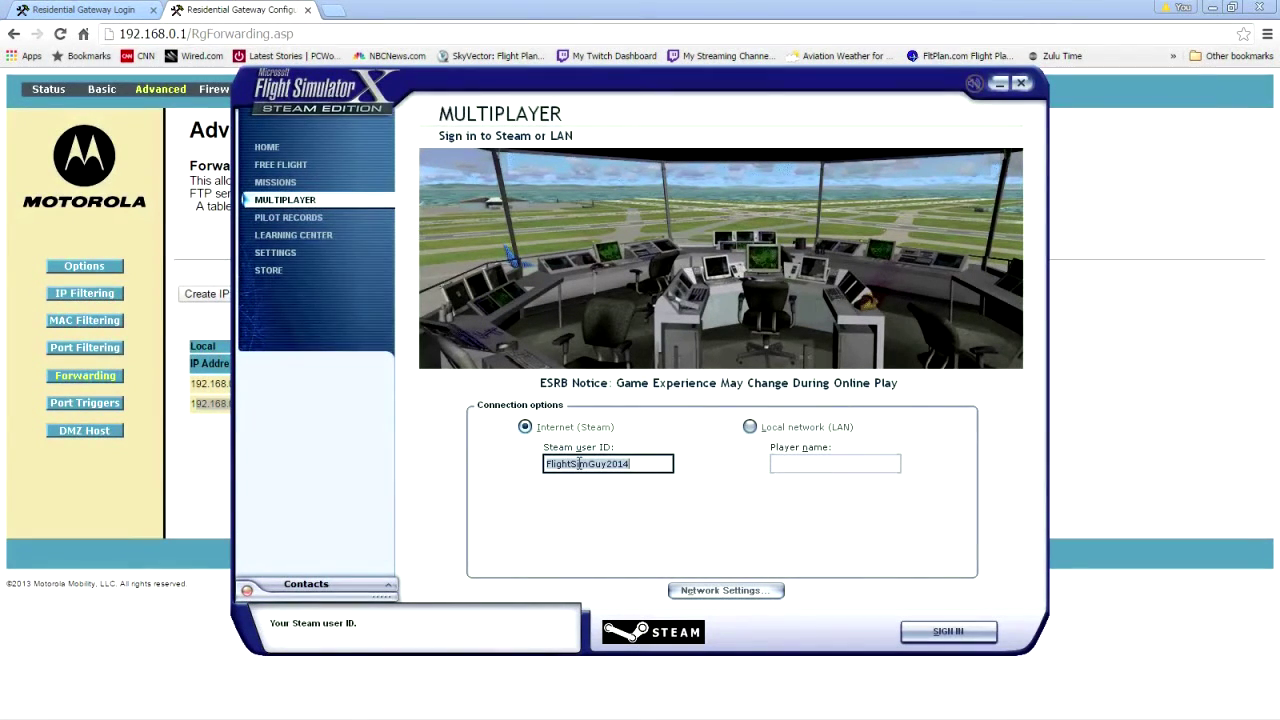
pyautogui.click(946, 631)
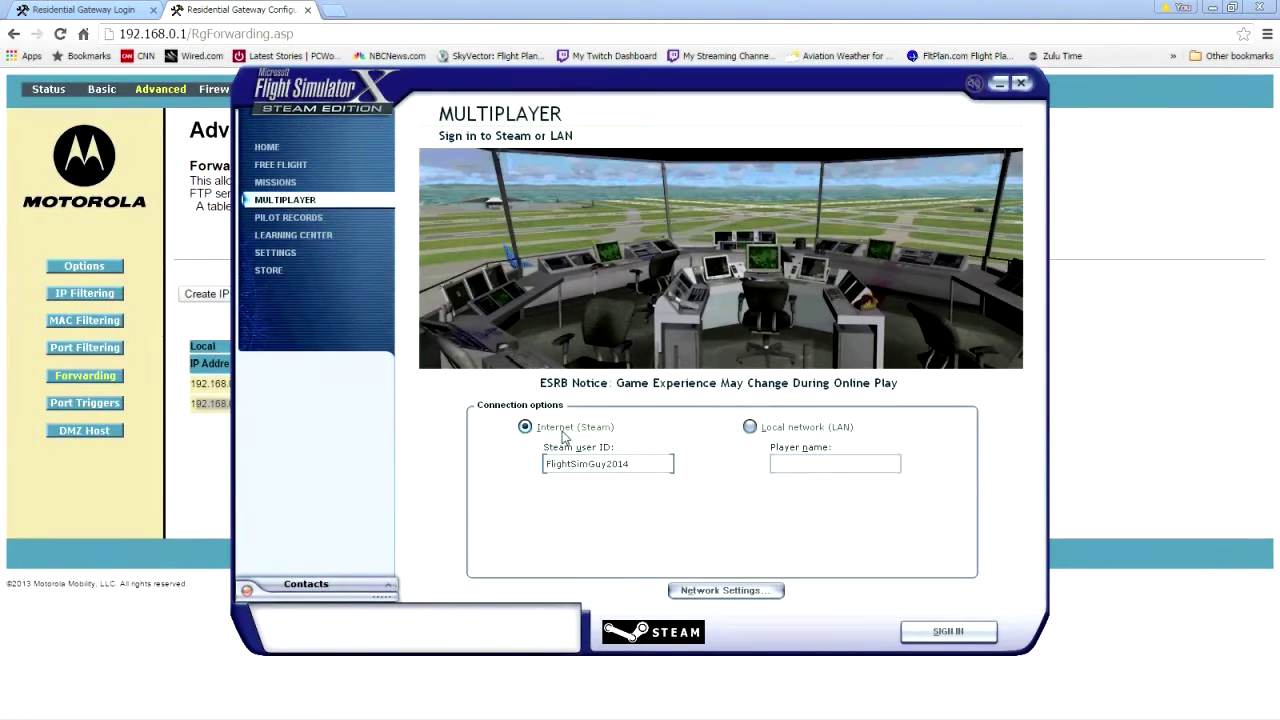
pyautogui.press('Return')
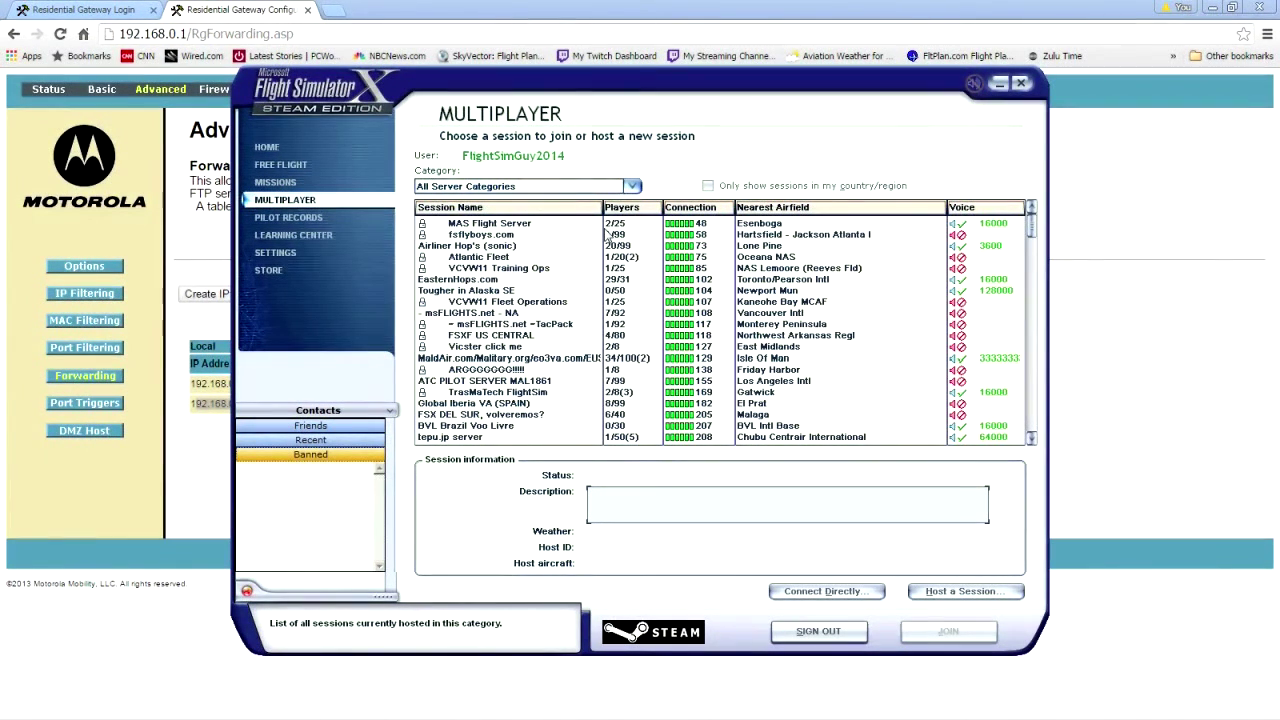
# Step: Start hosting a new multiplayer session and name it "FSX Multisession Config"
pyautogui.click(955, 592)
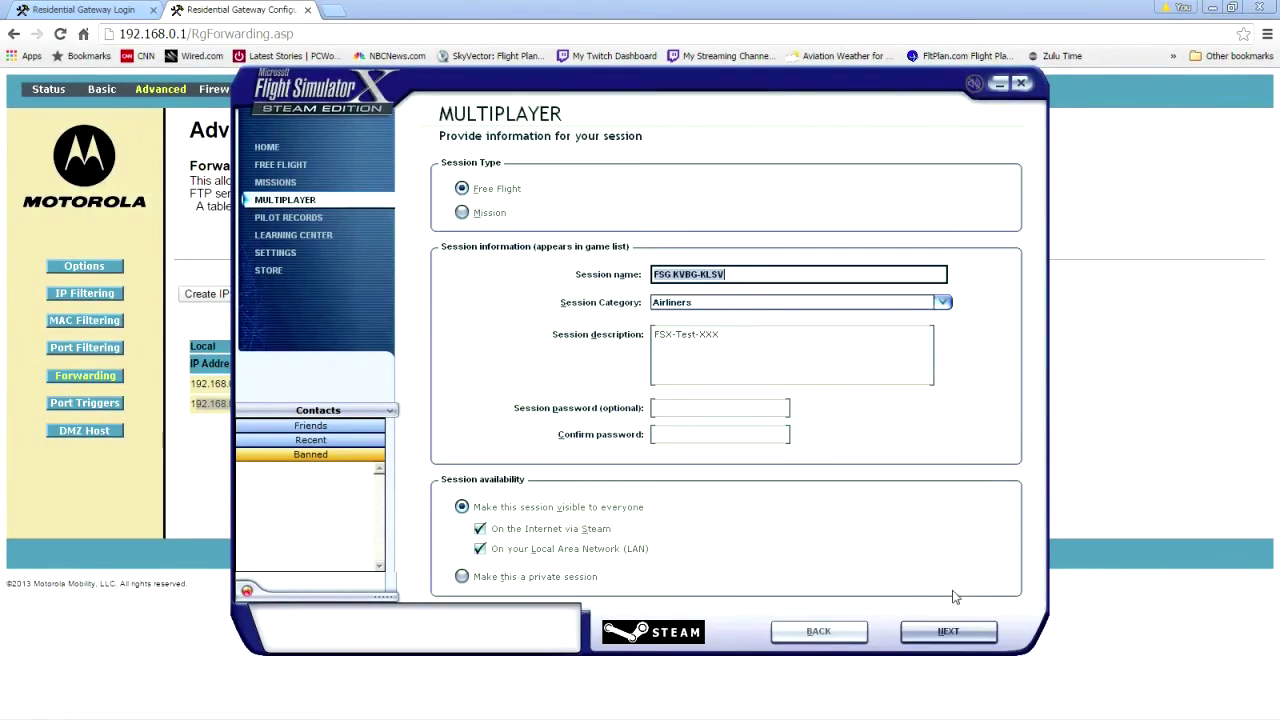
pyautogui.click(744, 271)
pyautogui.moveTo(760, 273); pyautogui.dragTo(570, 277)
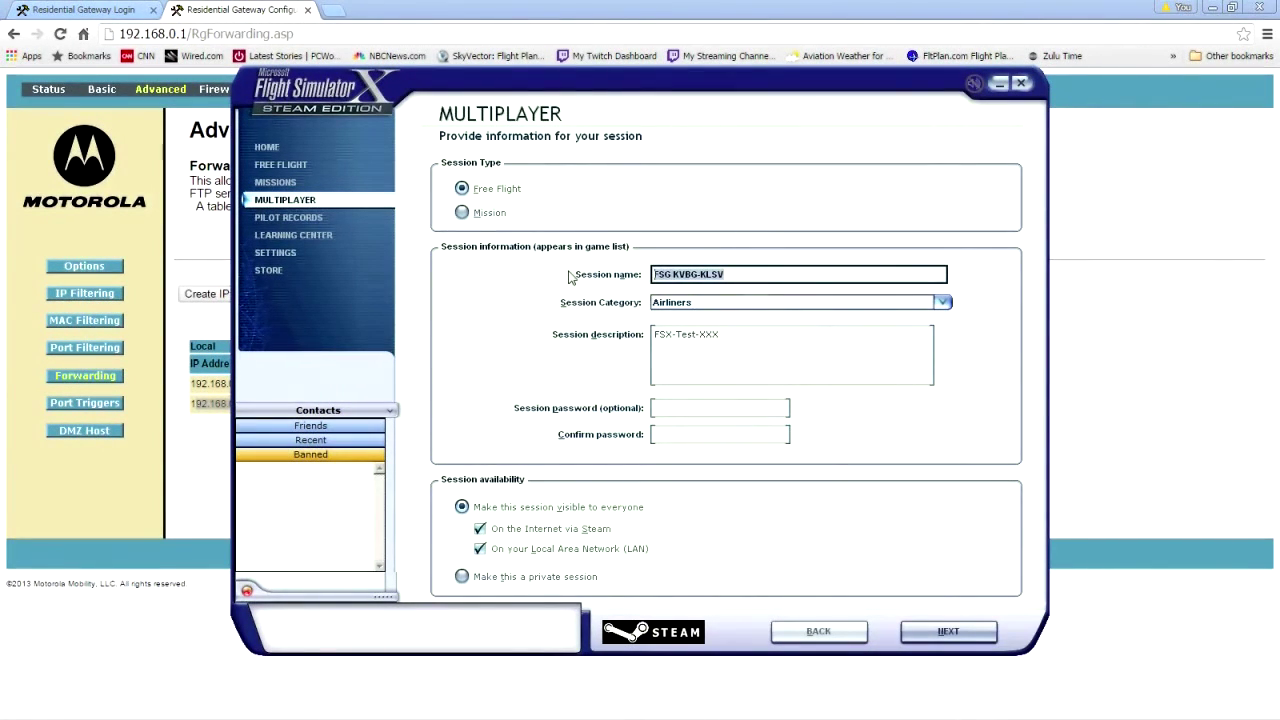
pyautogui.write('F')
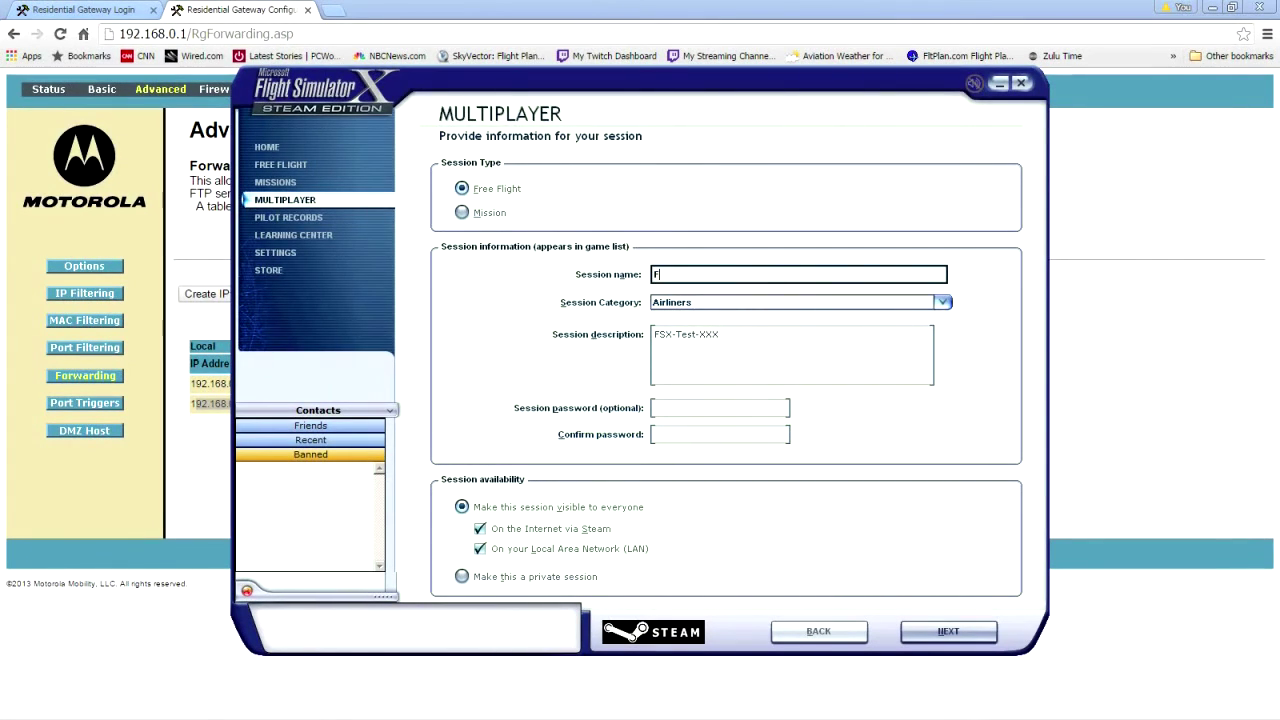
pyautogui.write('SX Multisessi')
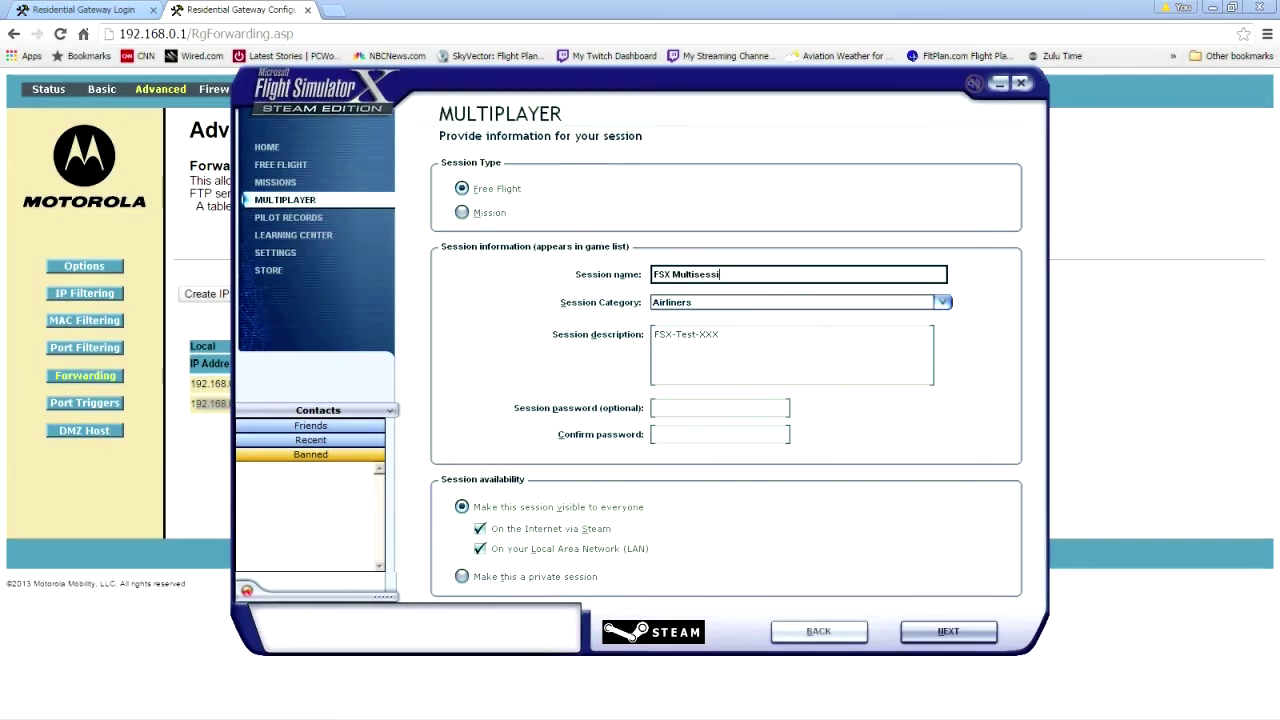
pyautogui.write('on Config')
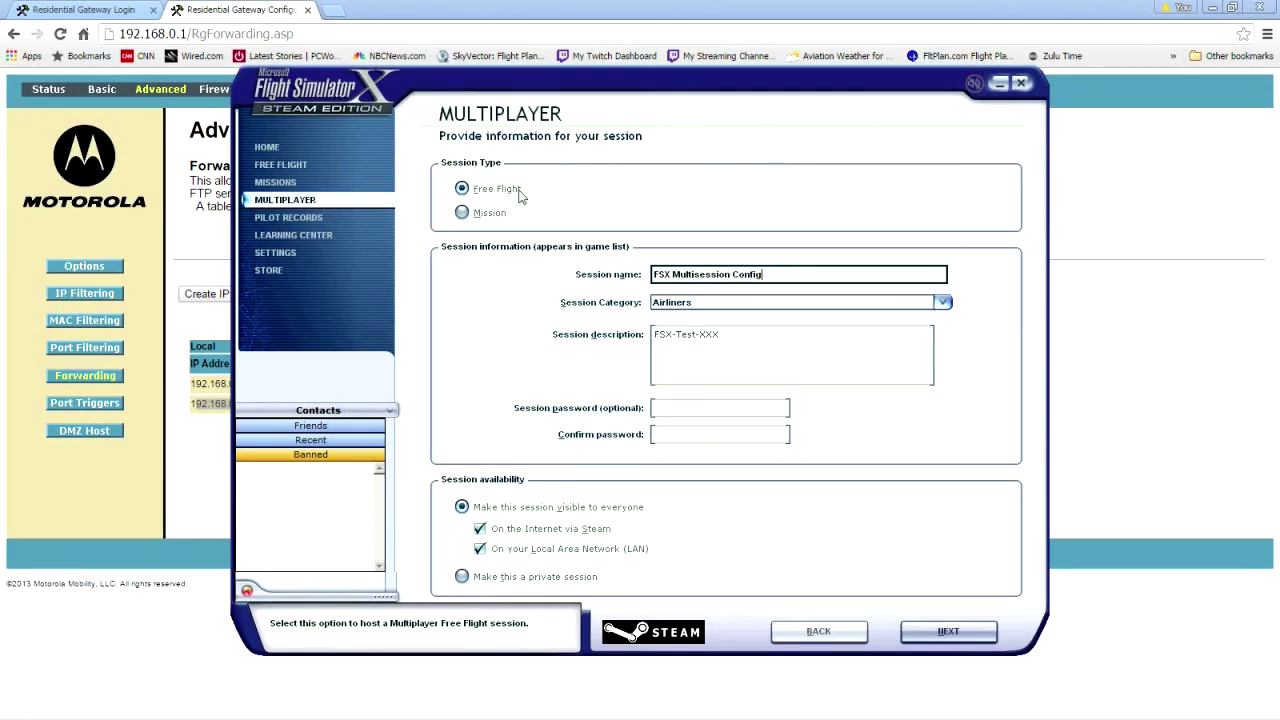
# Step: Set the session category to Flight Training and the description to "Training video on how to configure port forwarding"
pyautogui.click(690, 305)
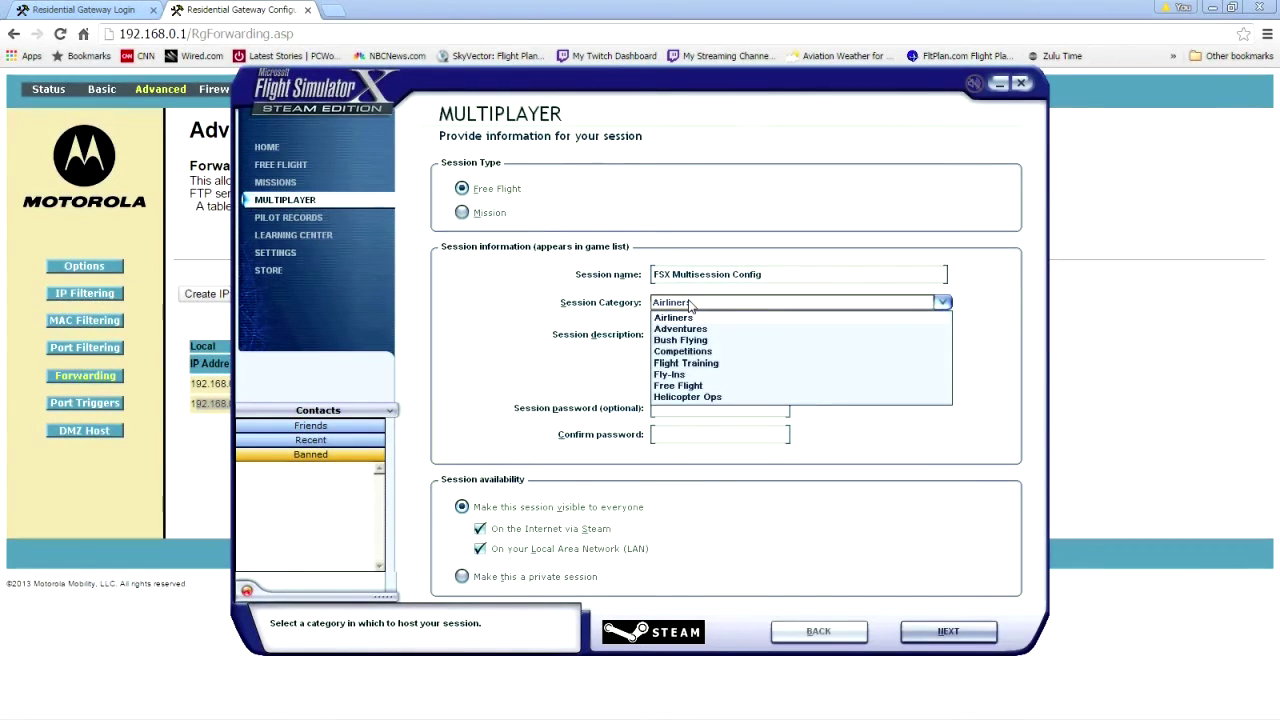
pyautogui.click(697, 363)
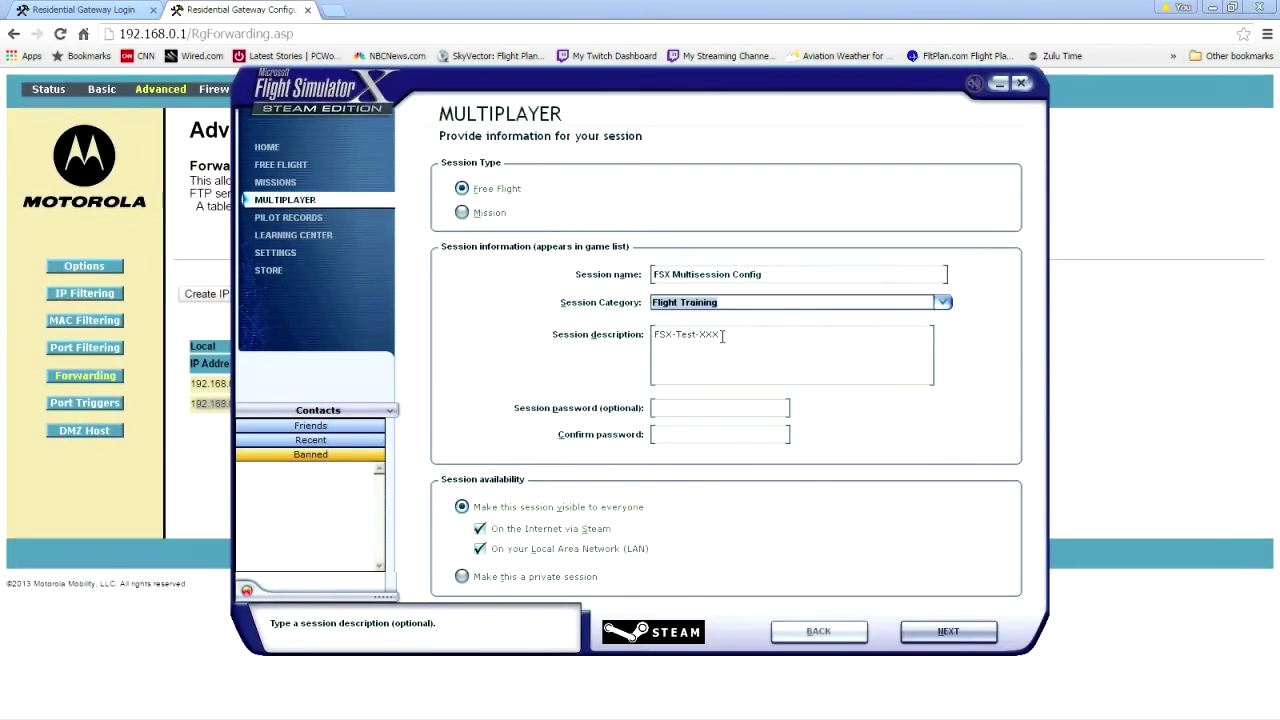
pyautogui.moveTo(722, 335); pyautogui.dragTo(630, 334)
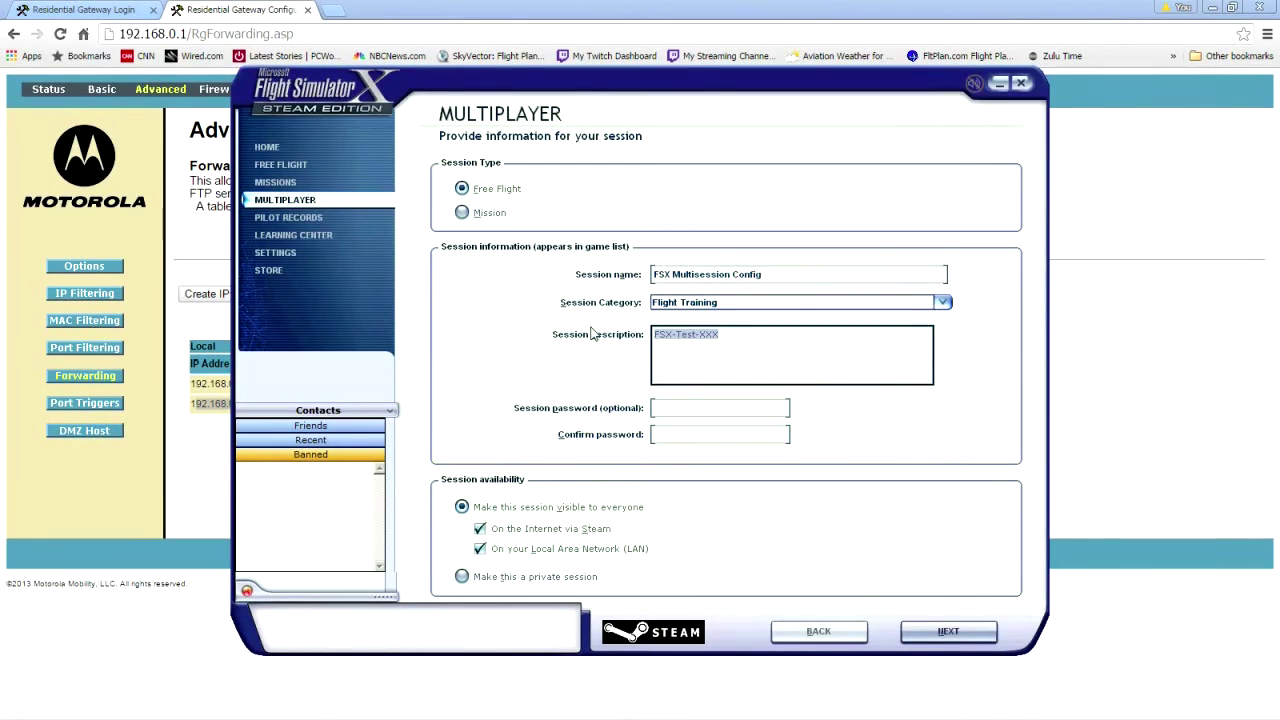
pyautogui.write('Trai')
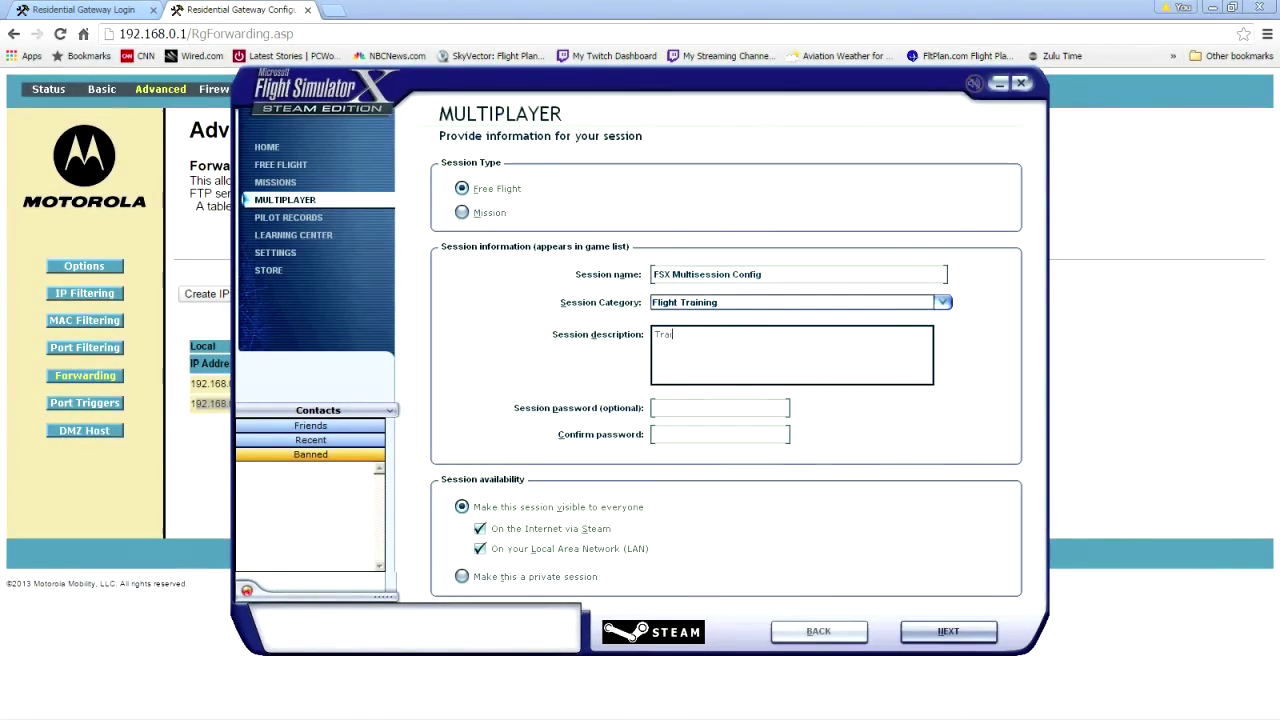
pyautogui.write('ning v')
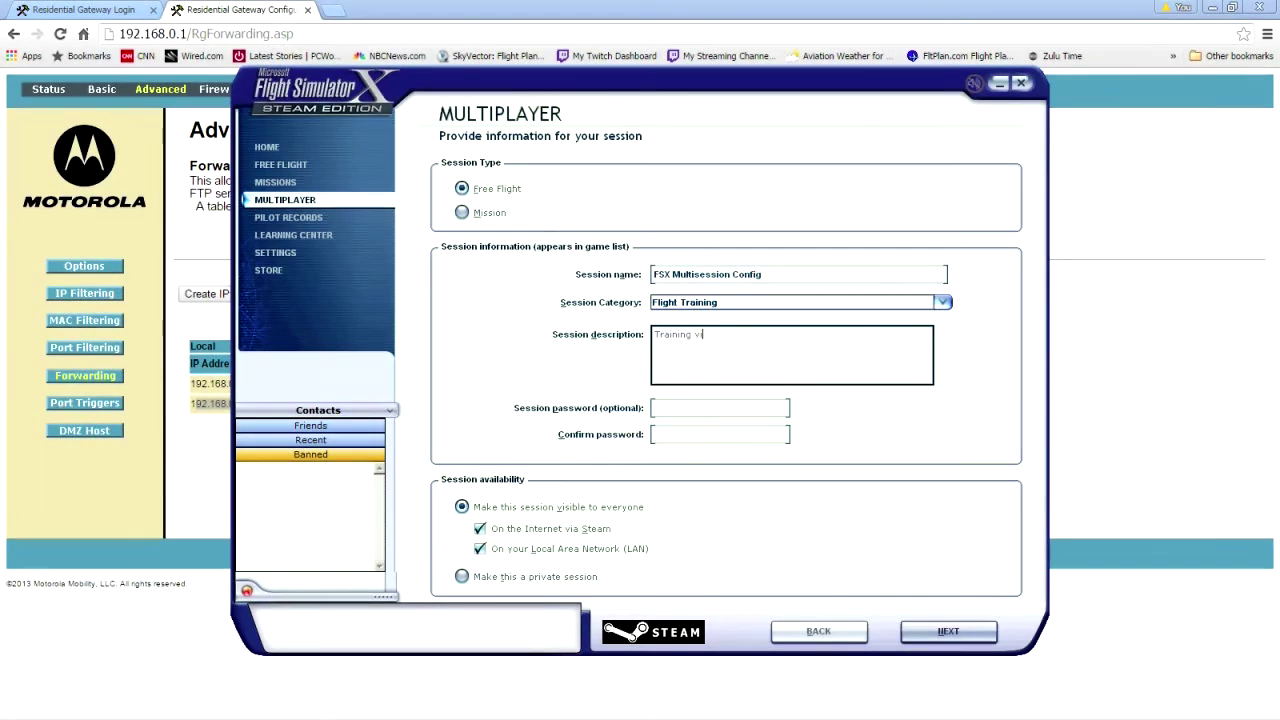
pyautogui.write('ideo on how')
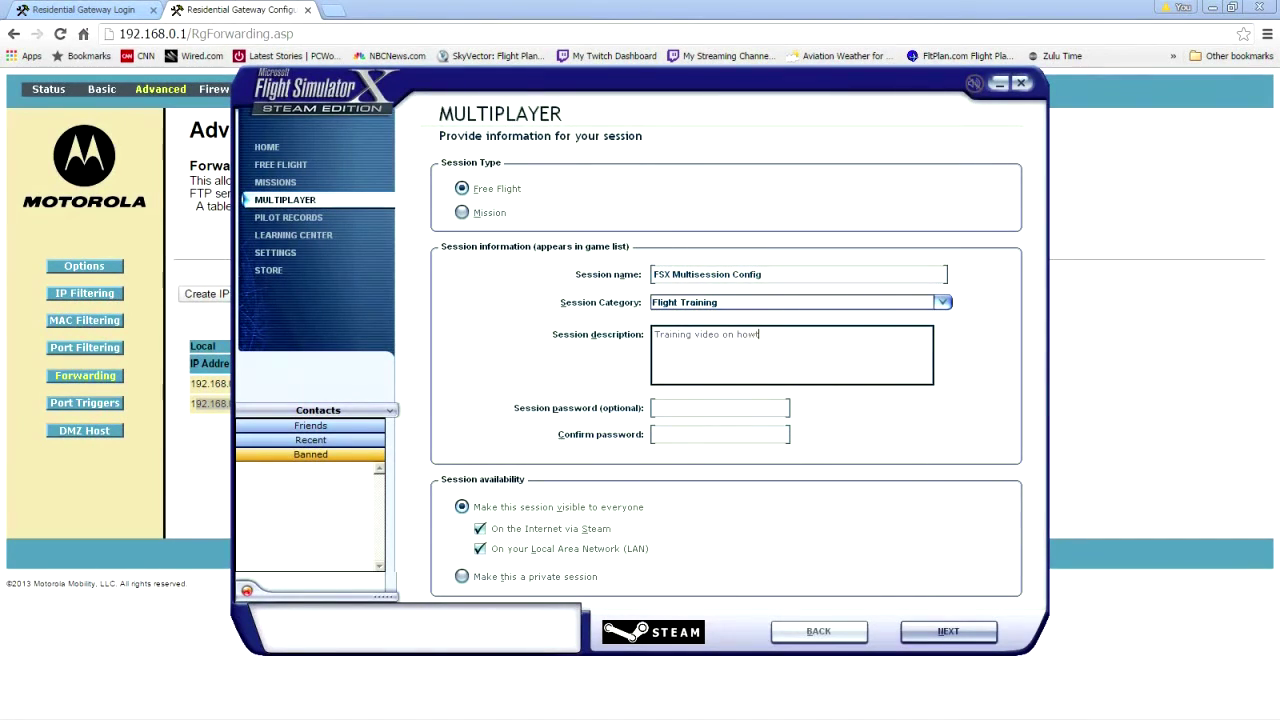
pyautogui.write(' to configure ')
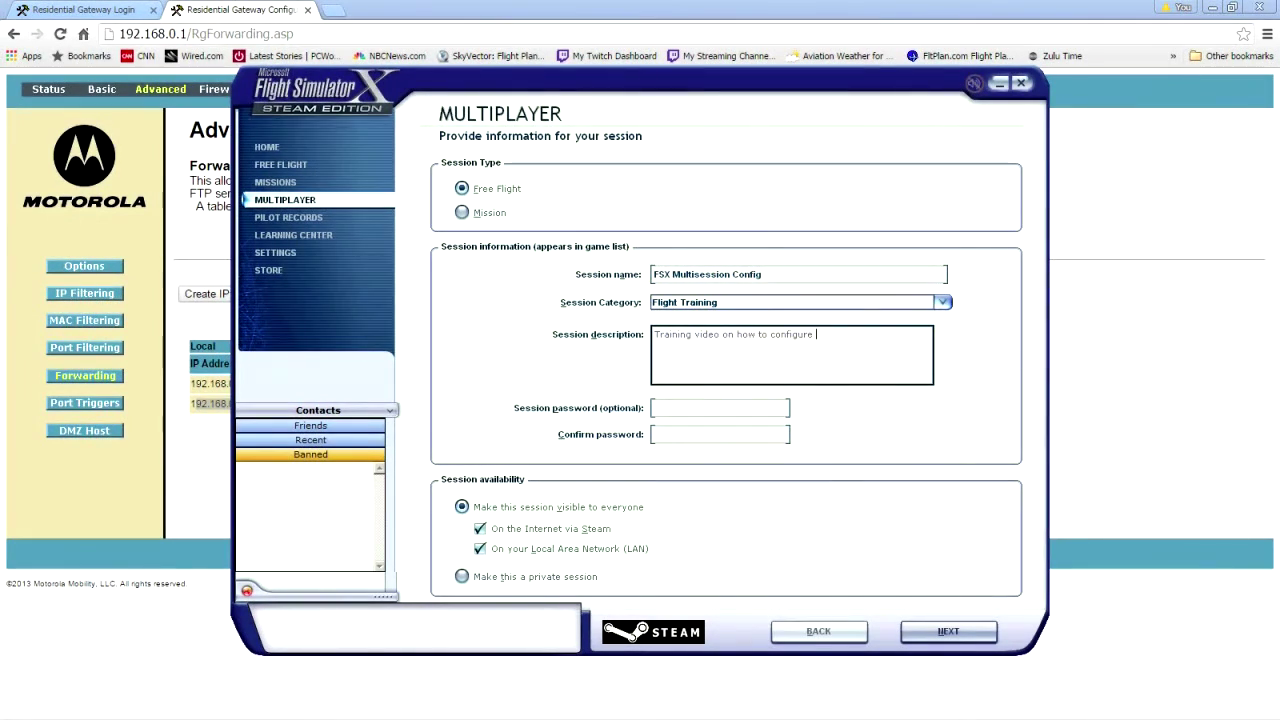
pyautogui.write('port forwa')
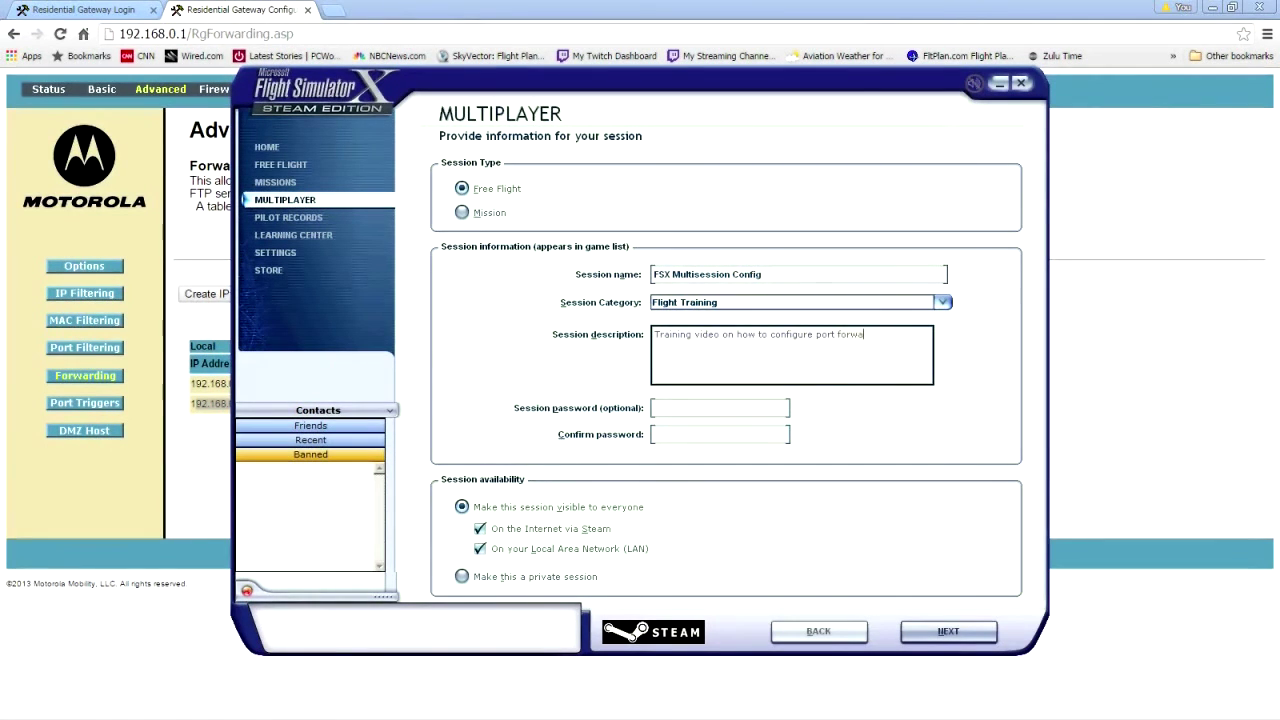
pyautogui.write('rding')
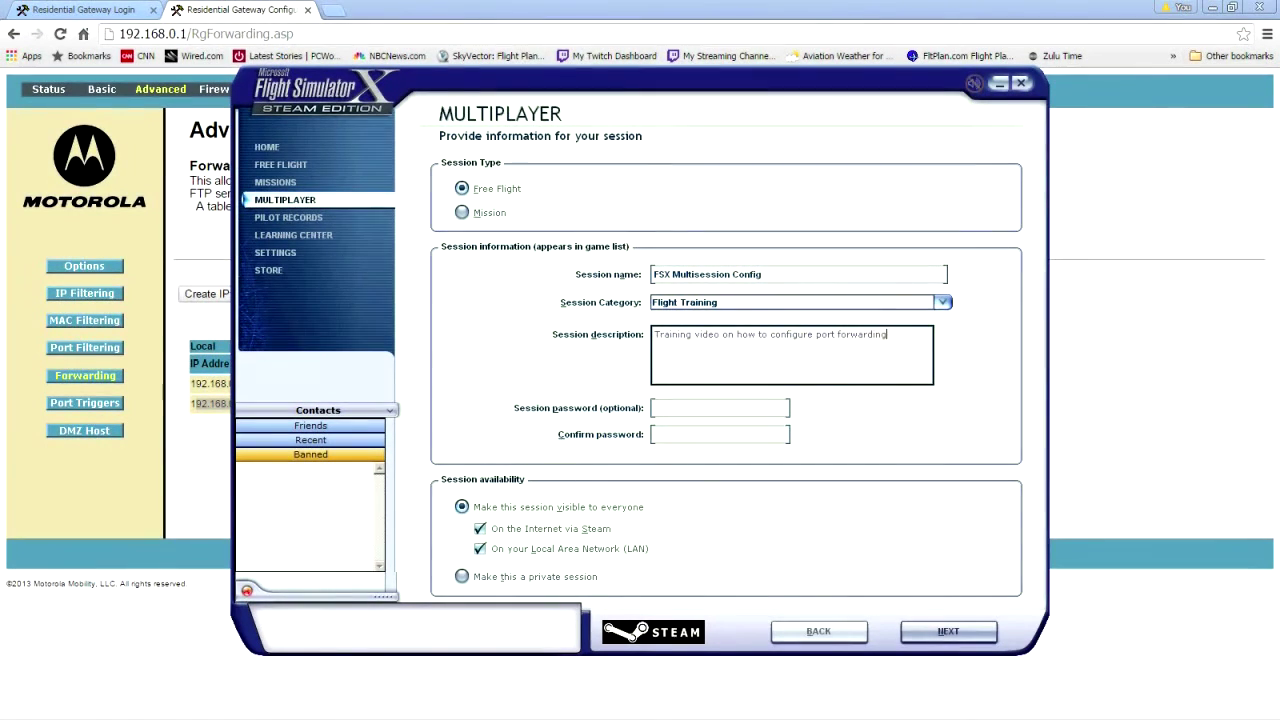
# Step: Continue to the session conditions without setting a session password
pyautogui.click(671, 407)
pyautogui.press('Tab')
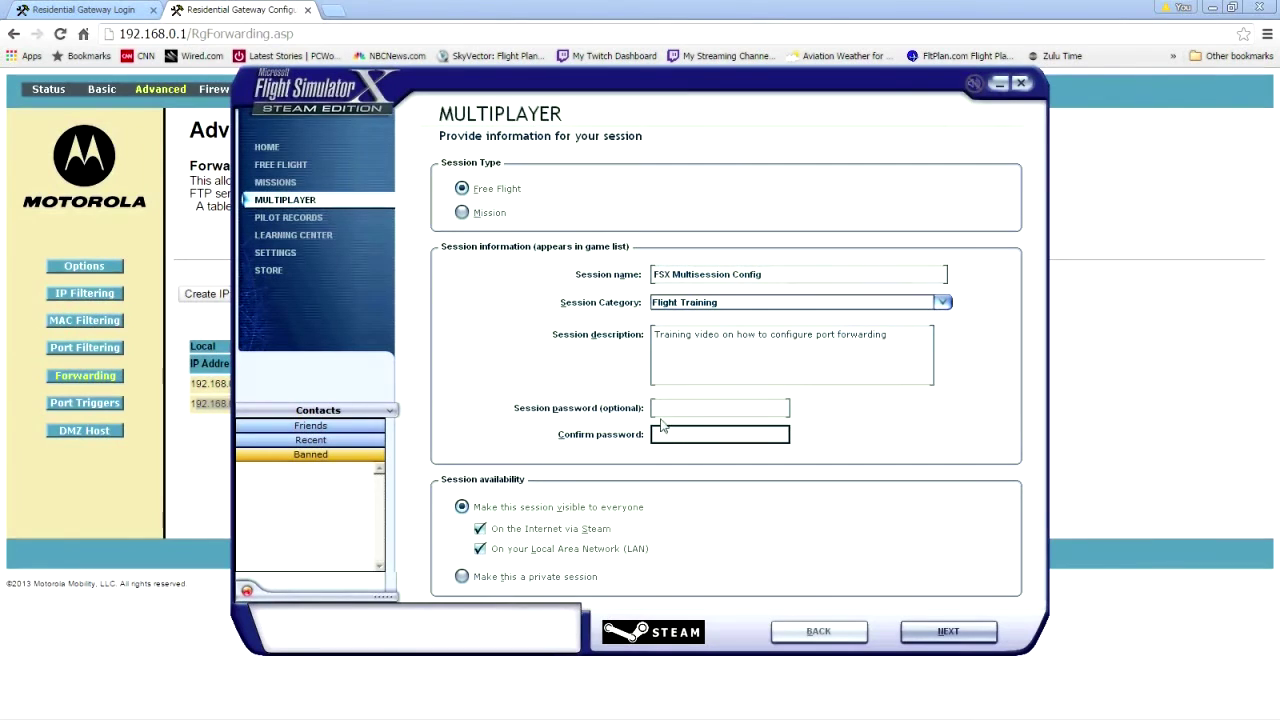
pyautogui.click(659, 407)
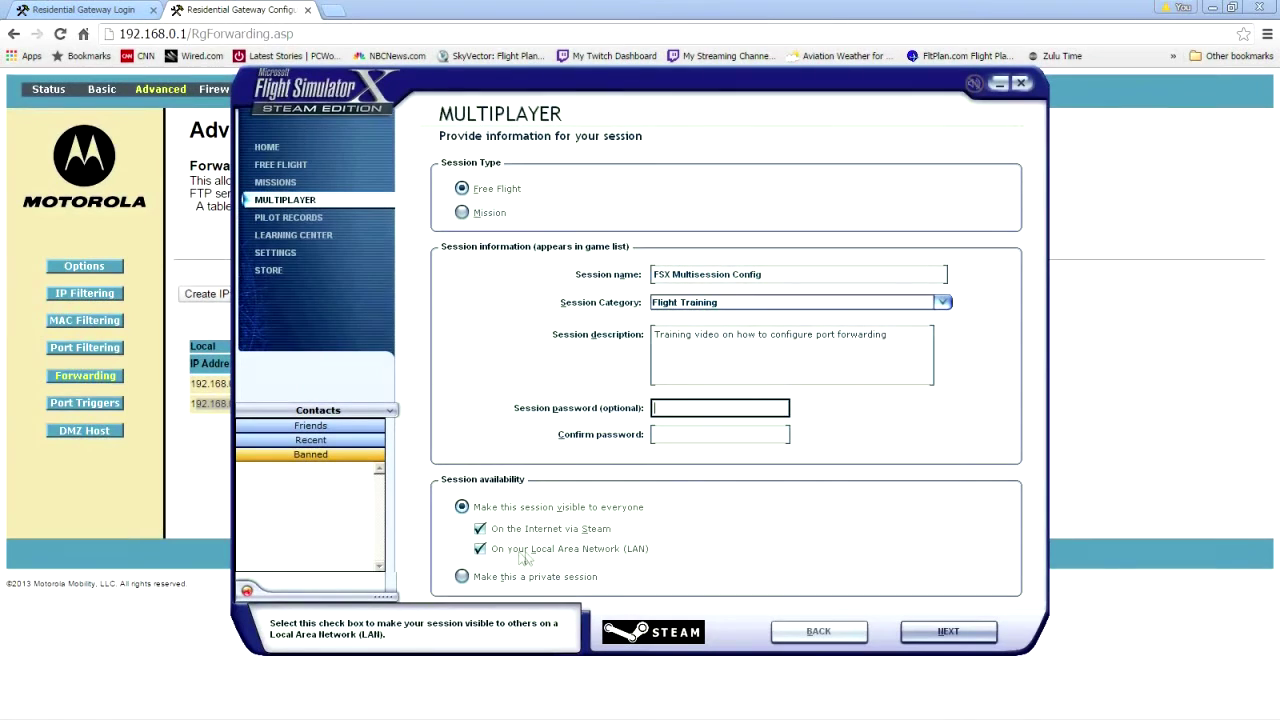
pyautogui.click(930, 630)
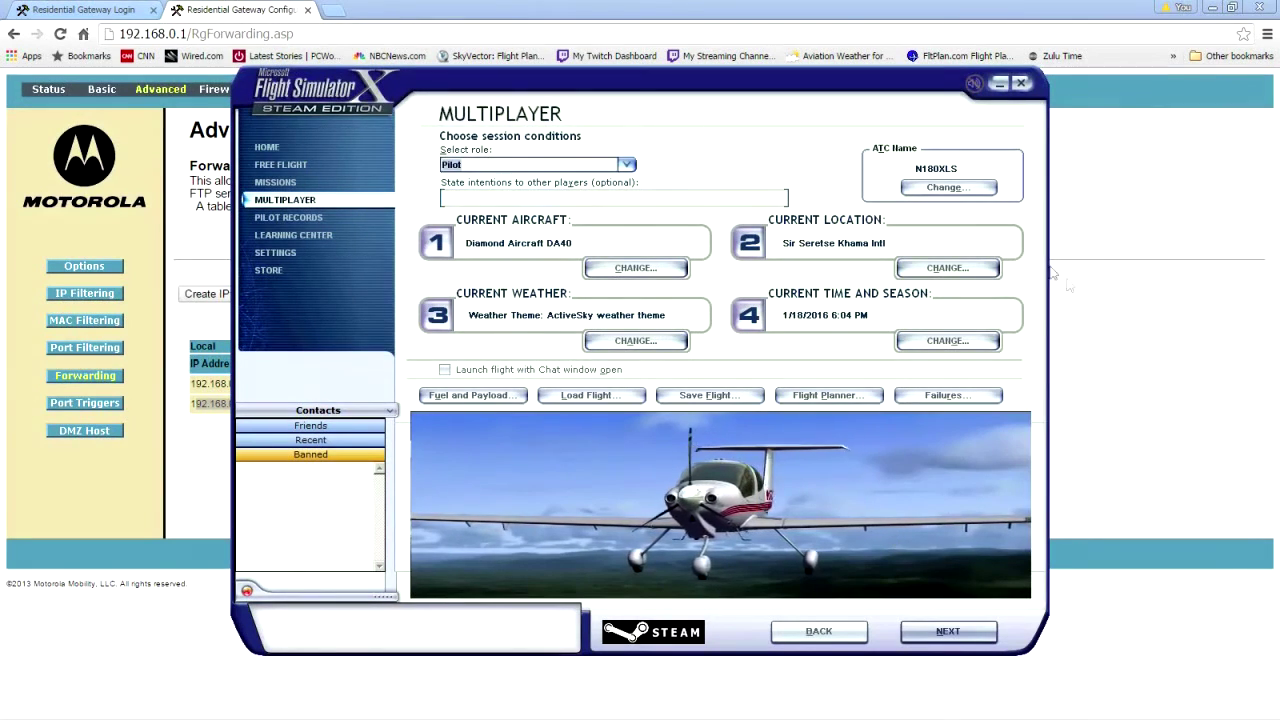
# Step: Load the saved flight "KVBG - KLSV" as the conditions for the multiplayer session
pyautogui.click(590, 395)
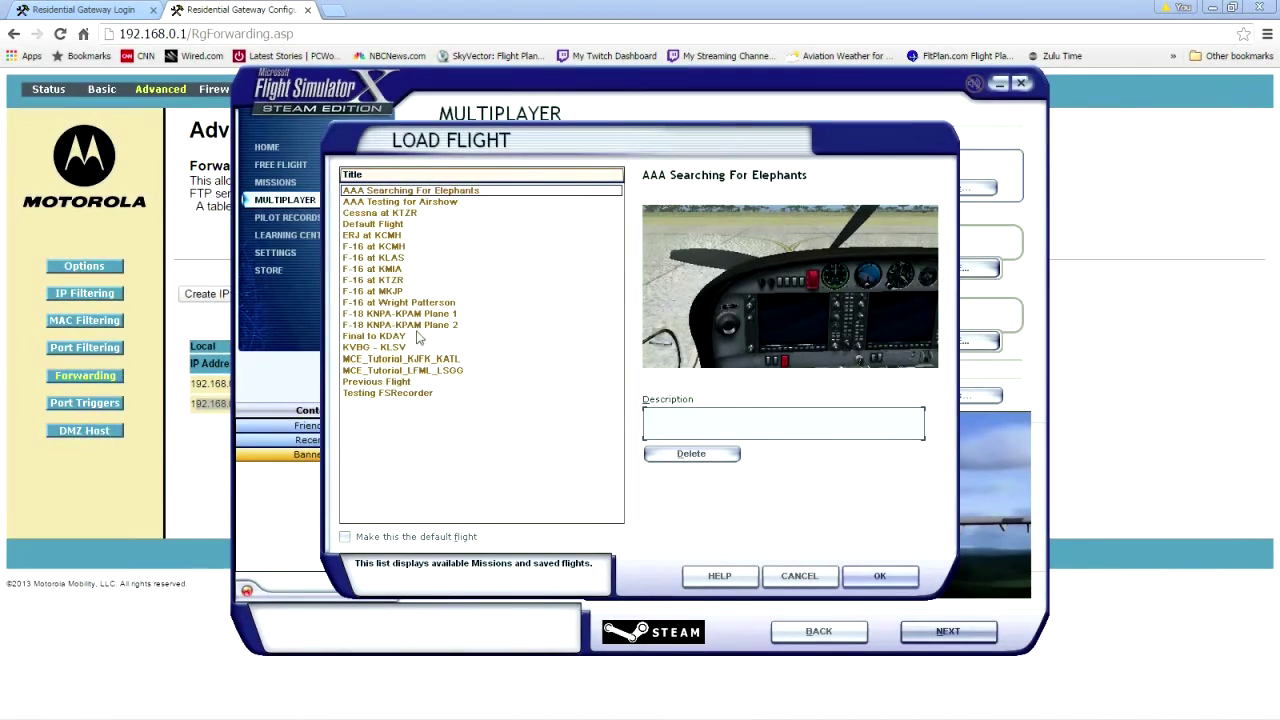
pyautogui.click(404, 349)
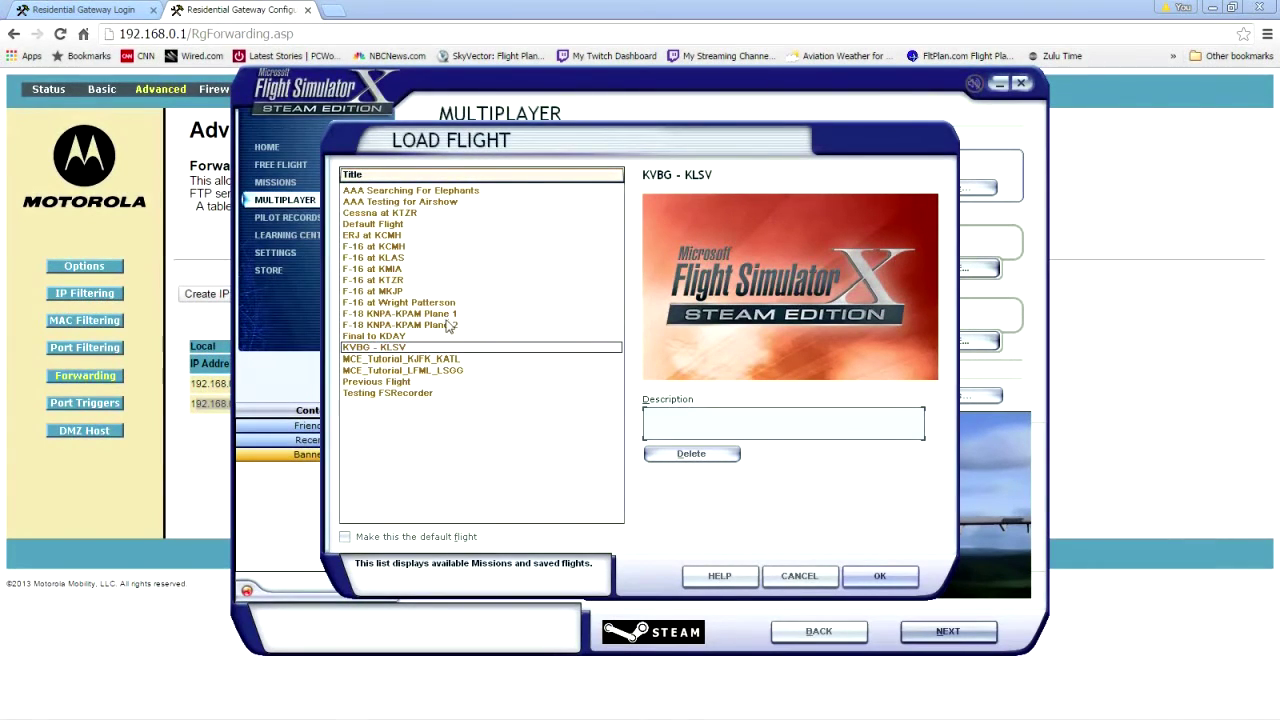
pyautogui.click(880, 577)
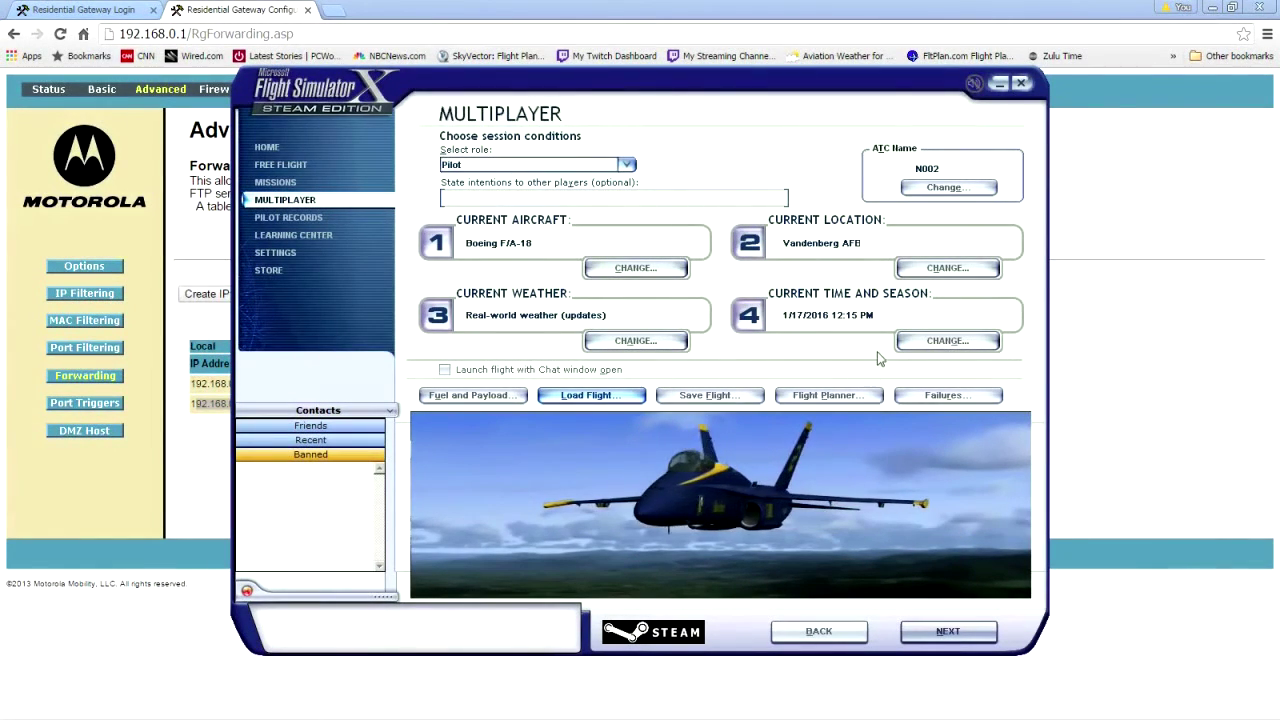
# Step: Keep the default host options for the session and start flying from the briefing room
pyautogui.click(958, 632)
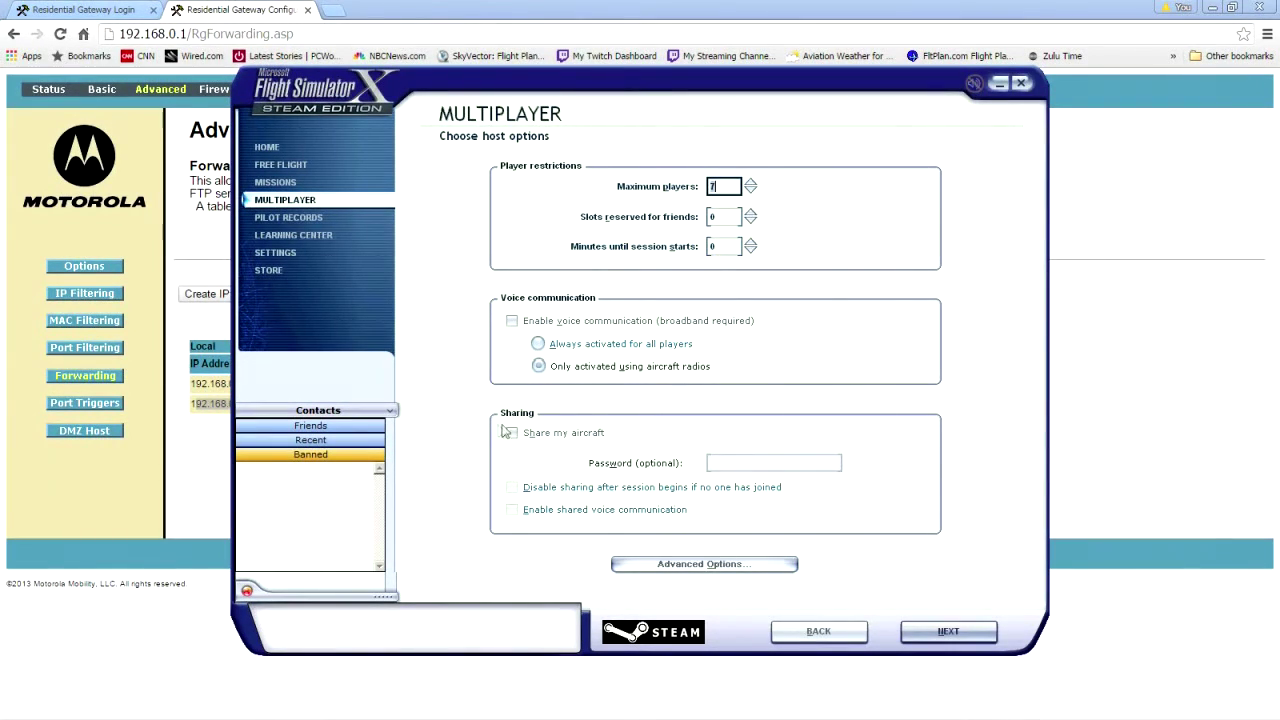
pyautogui.click(964, 632)
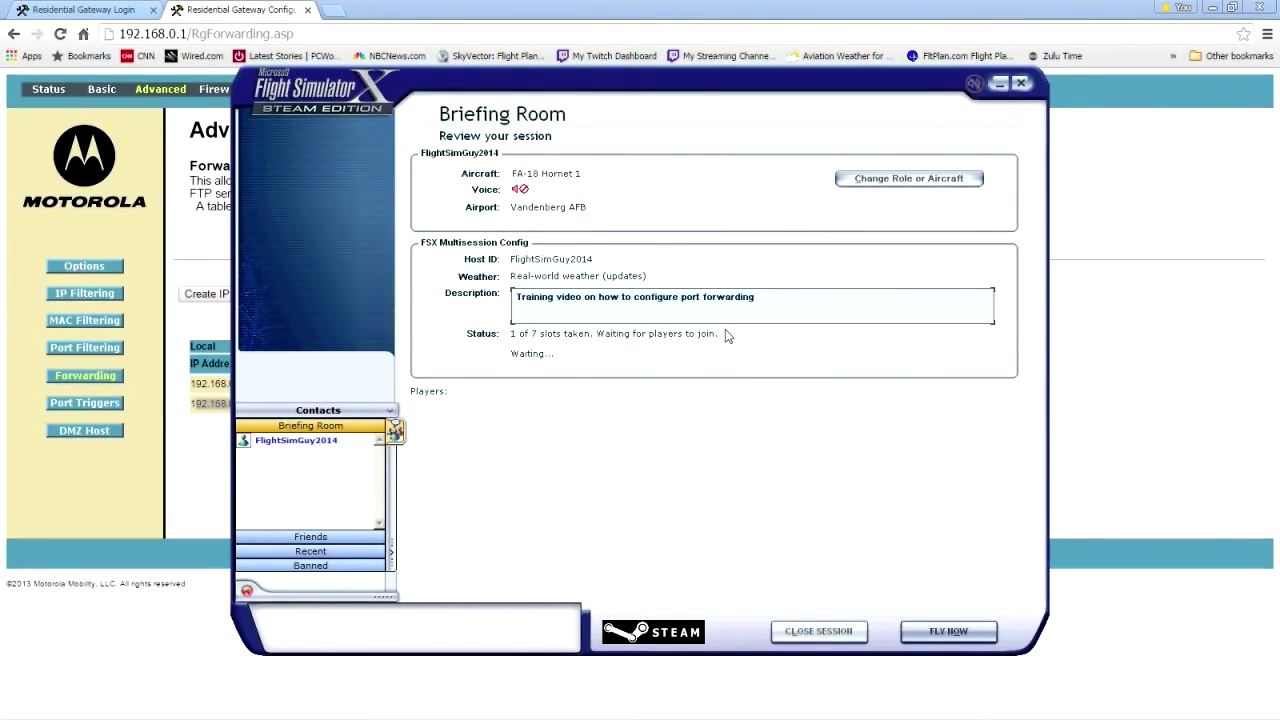
pyautogui.click(941, 632)
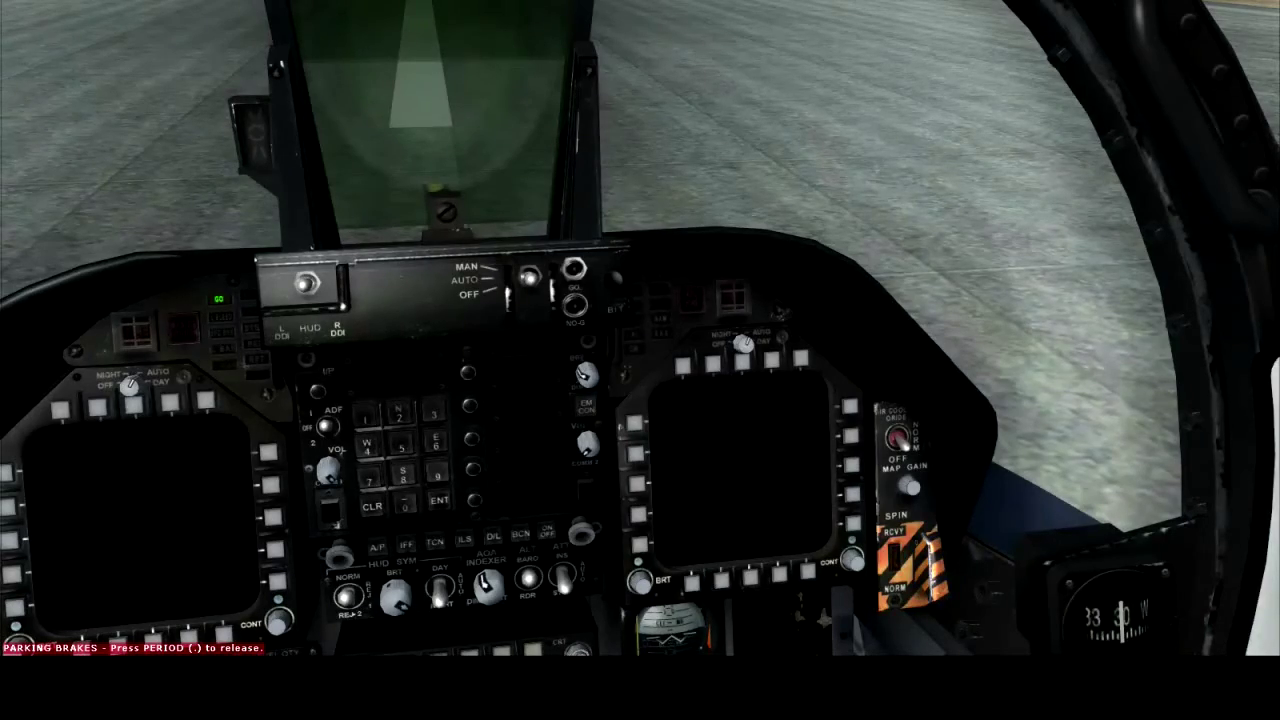
# Step: Cycle the aircraft view to the outside view and back to the cockpit to check the running session
pyautogui.press('s')
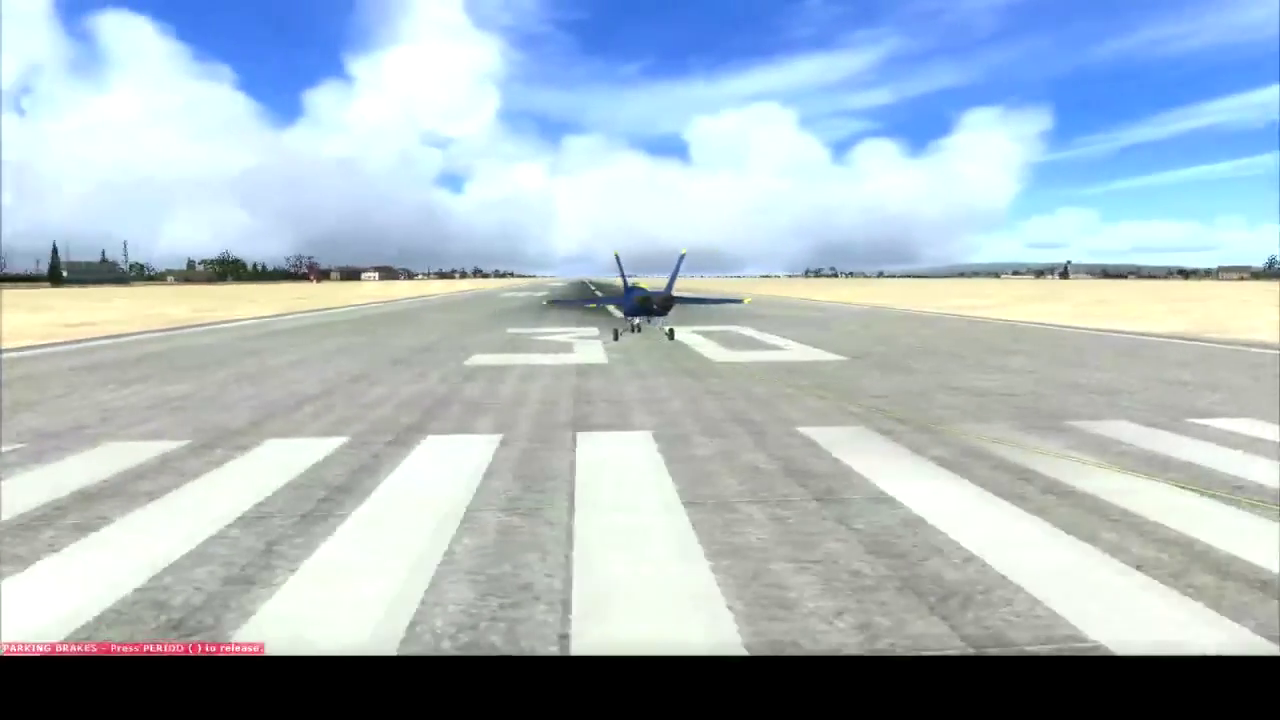
pyautogui.press('s')
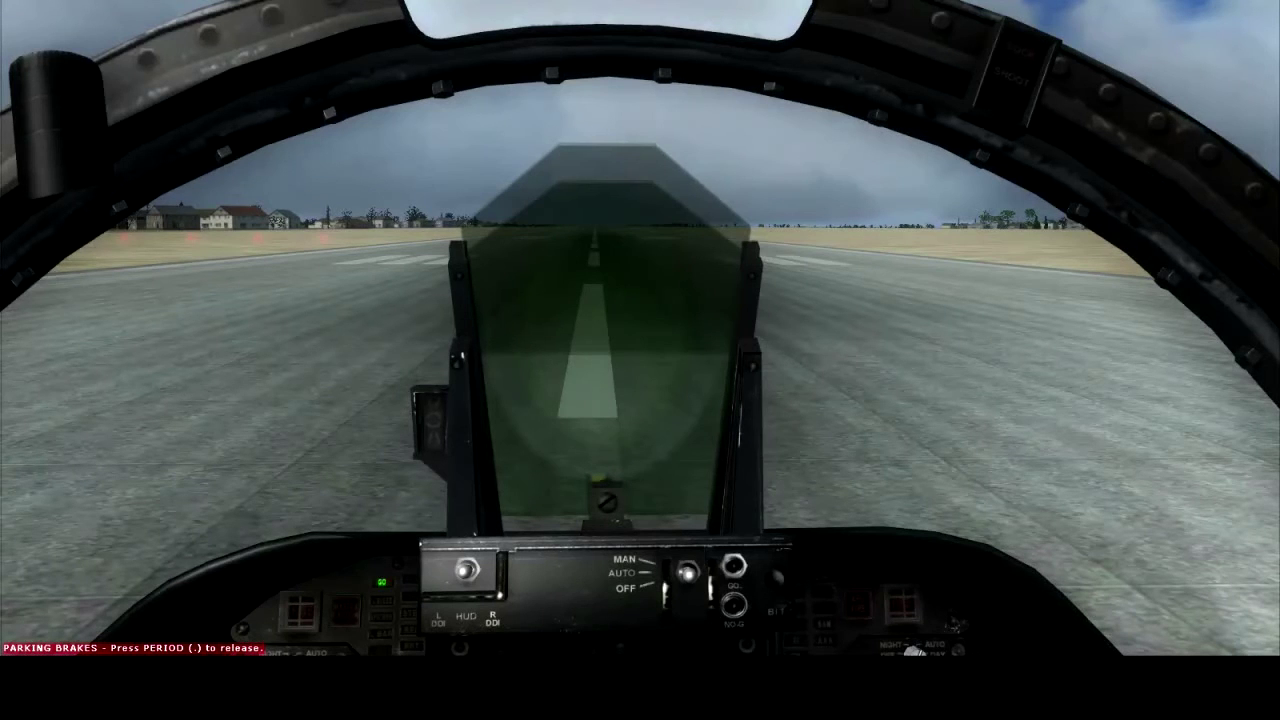
# Step: Switch to the router's forwarding page in Chrome and highlight the gateway IP address and the local IP address of the forwarding rules
pyautogui.click(25, 2)
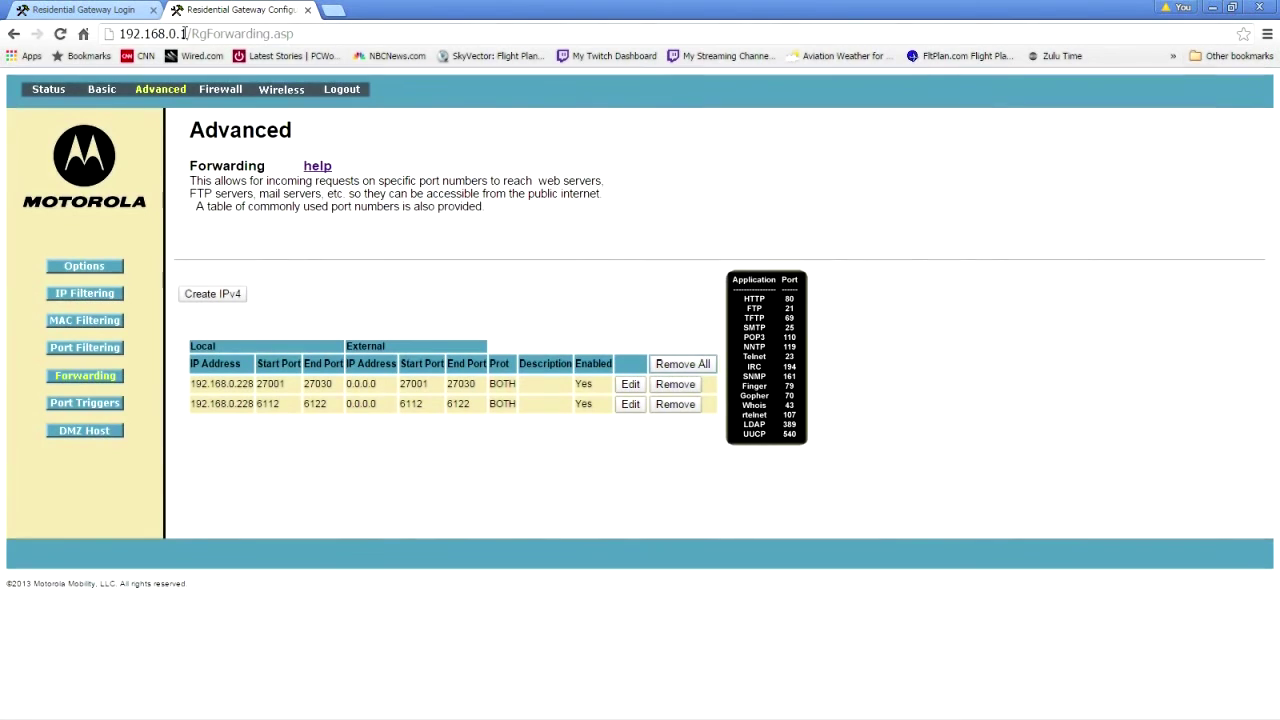
pyautogui.moveTo(186, 33)
pyautogui.mouseDown()
pyautogui.moveTo(145, 33)
pyautogui.moveTo(188, 33)
pyautogui.mouseUp()
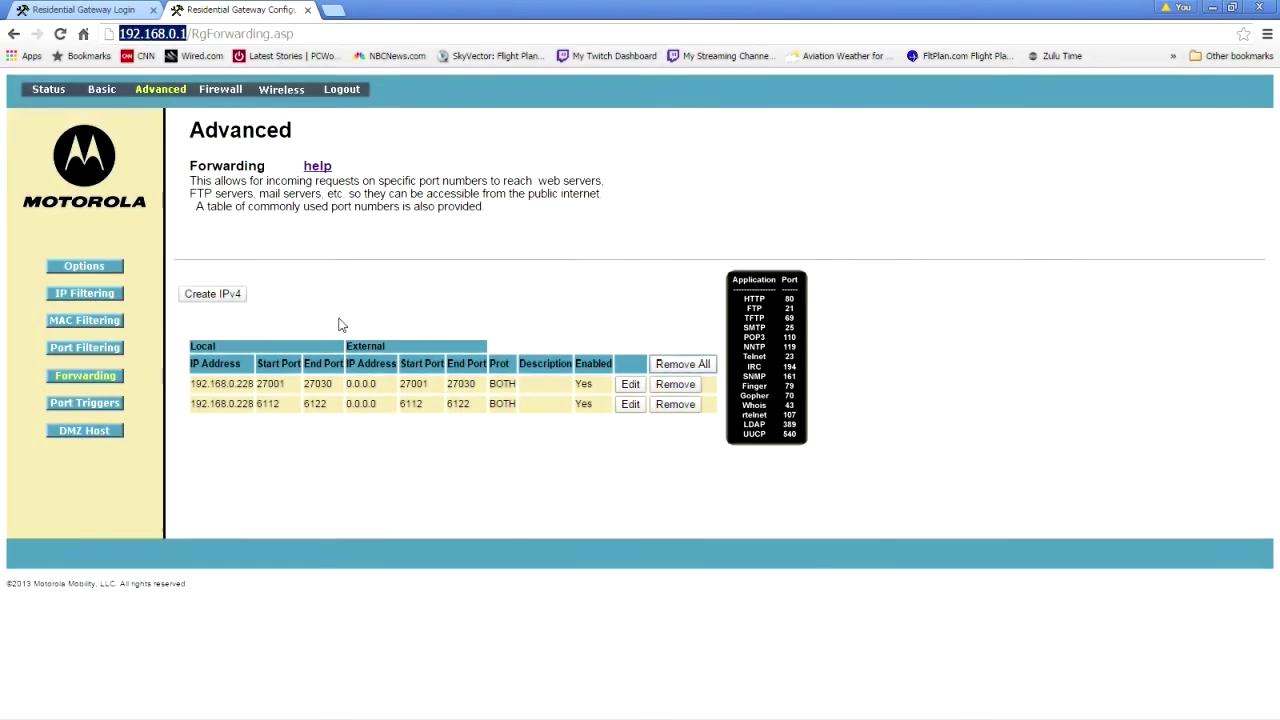
pyautogui.click(239, 384)
pyautogui.moveTo(239, 384); pyautogui.dragTo(249, 384)
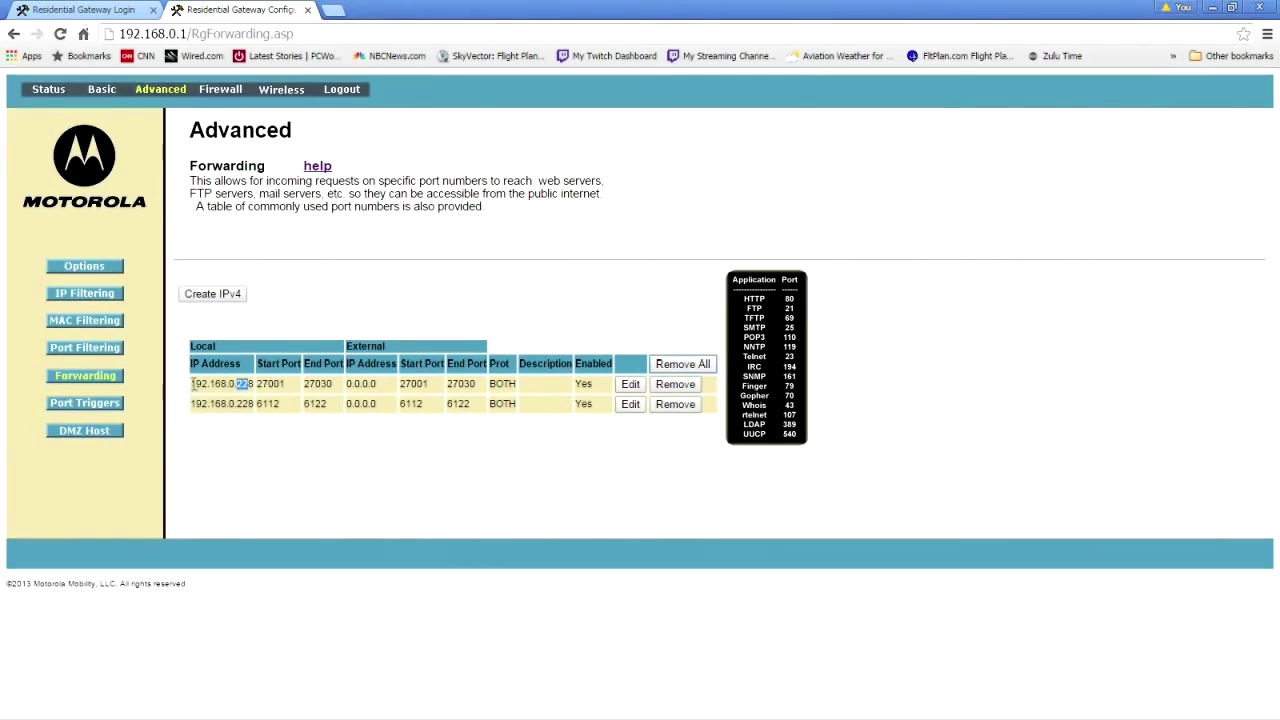
pyautogui.moveTo(193, 384); pyautogui.dragTo(244, 403)
# Step: Disable the forwarding rule for ports 27001–27030 by setting Enabled to Off and apply the change
pyautogui.click(631, 386)
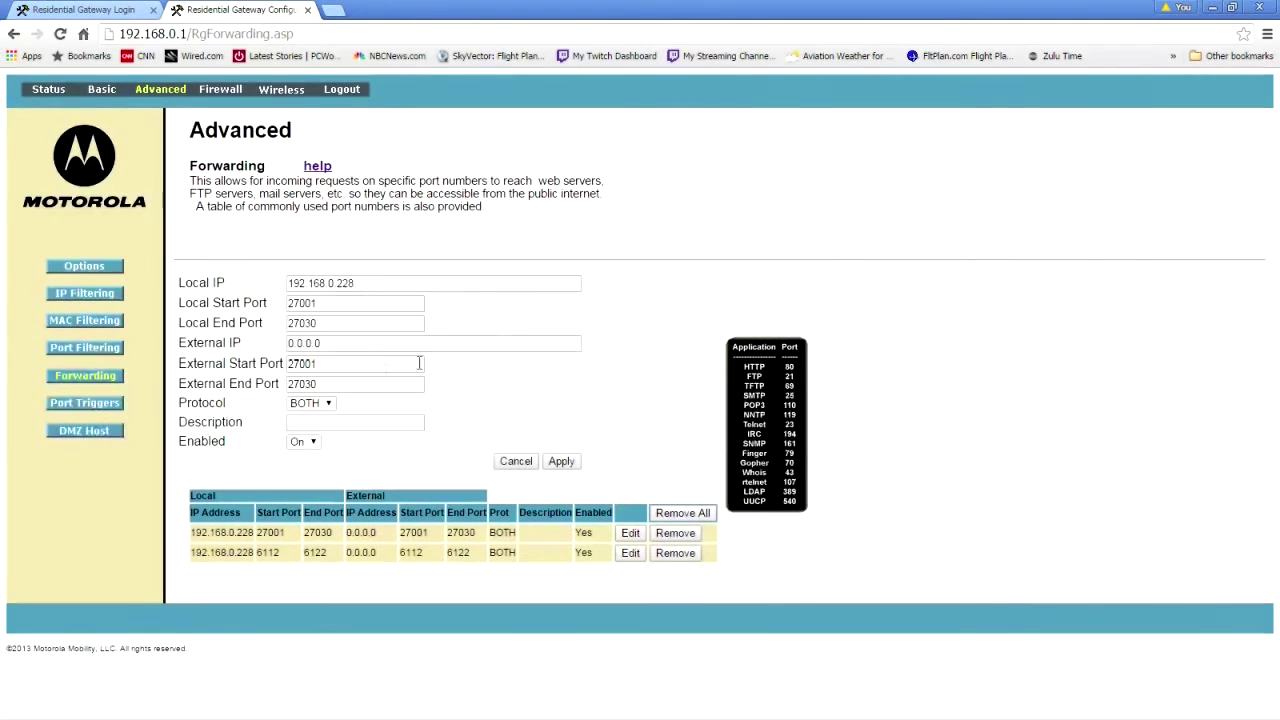
pyautogui.click(303, 442)
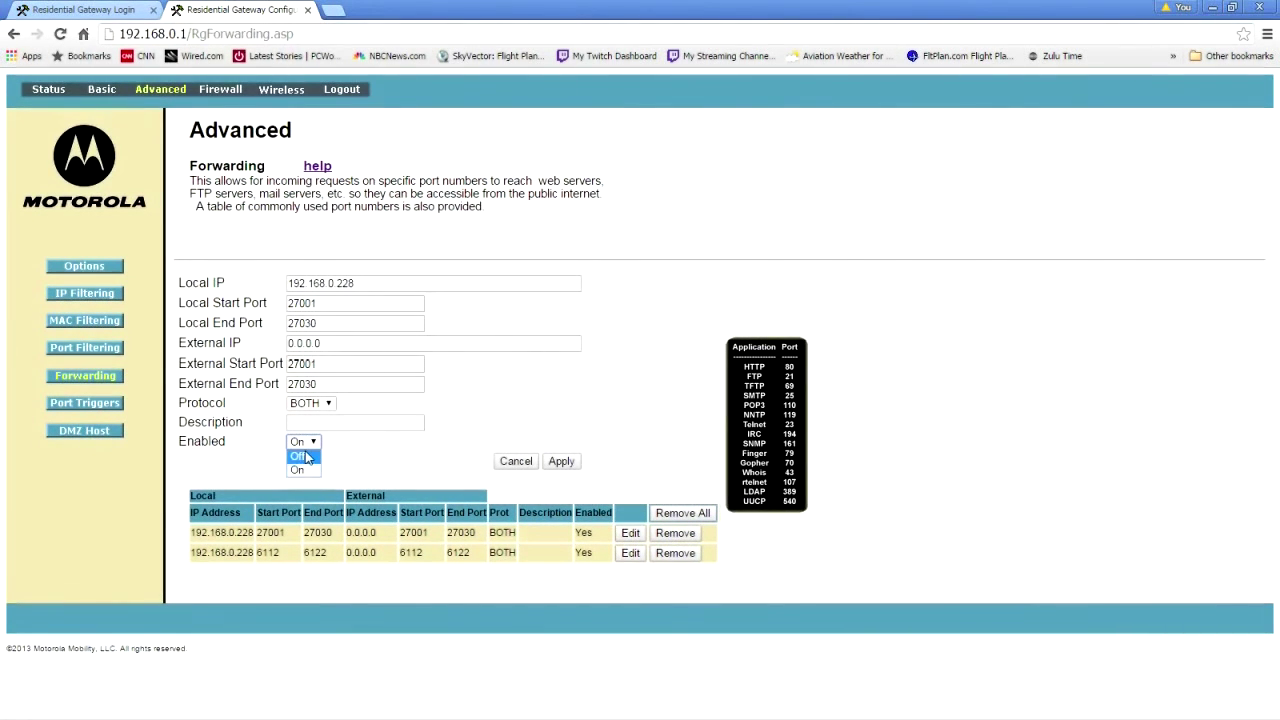
pyautogui.click(300, 467)
pyautogui.click(561, 461)
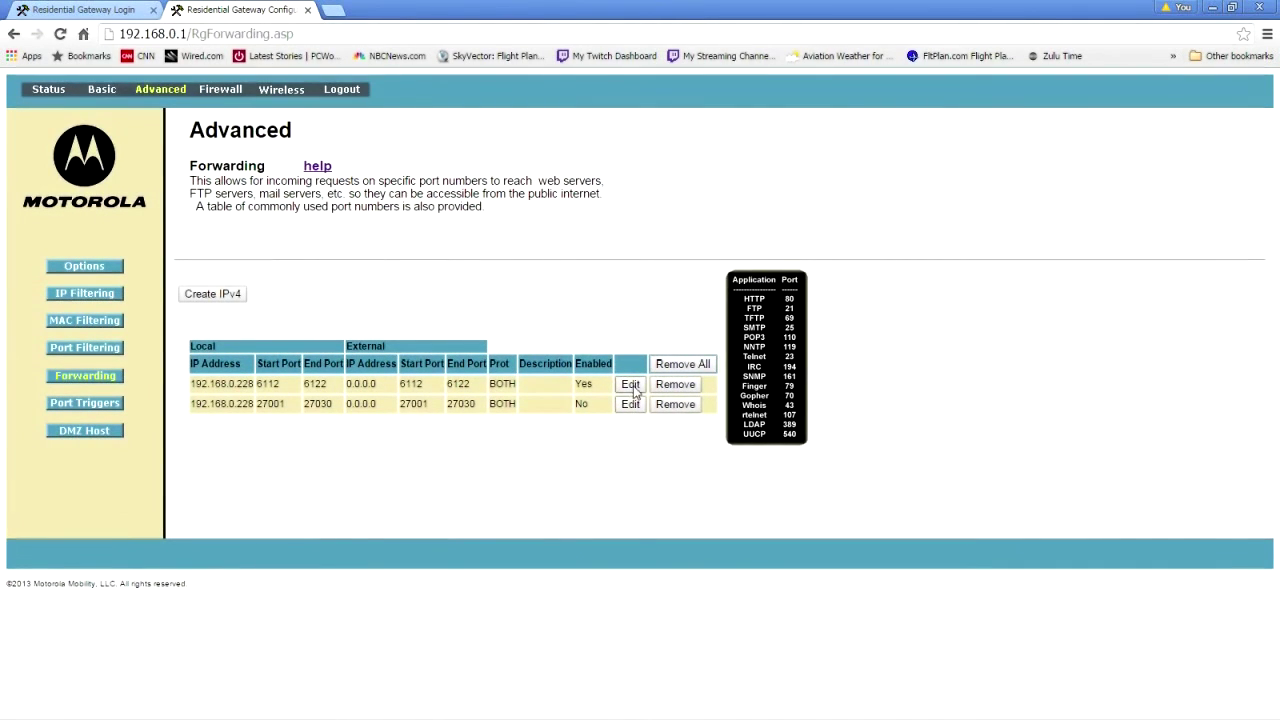
# Step: Disable the forwarding rule for ports 6112–6122 by setting Enabled to Off and apply the change
pyautogui.click(630, 385)
pyautogui.click(303, 442)
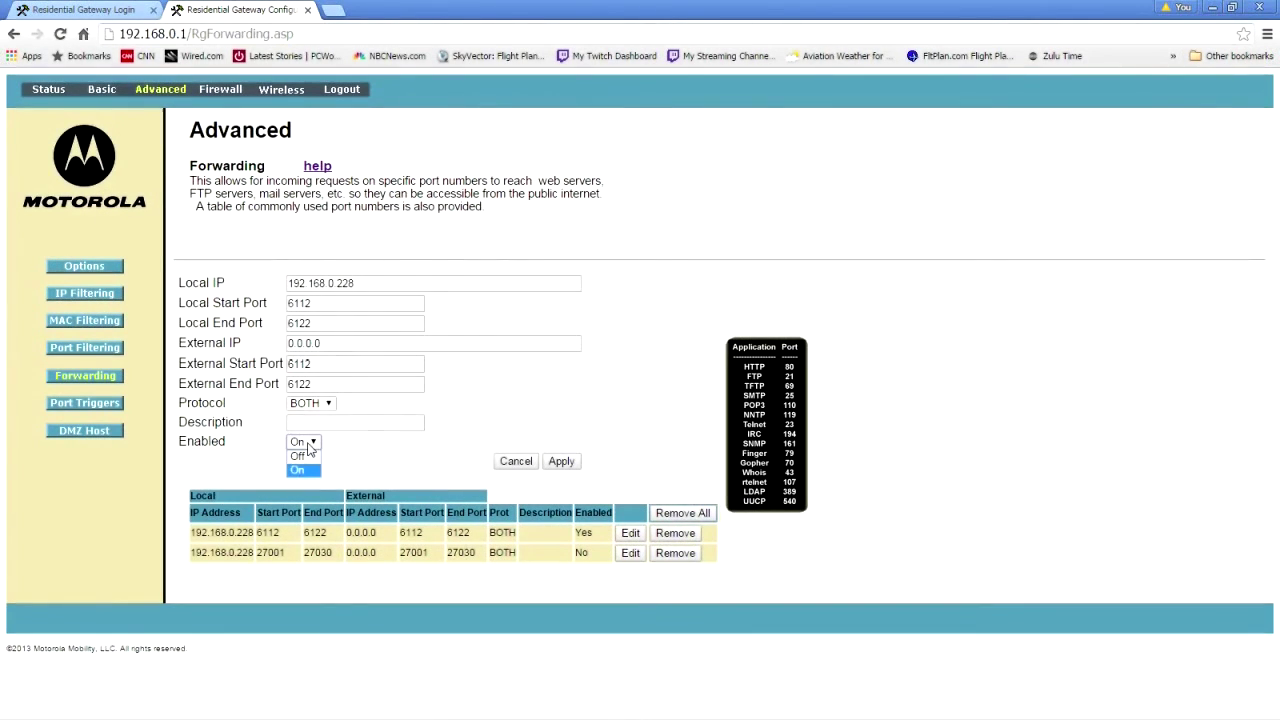
pyautogui.click(303, 457)
pyautogui.click(561, 461)
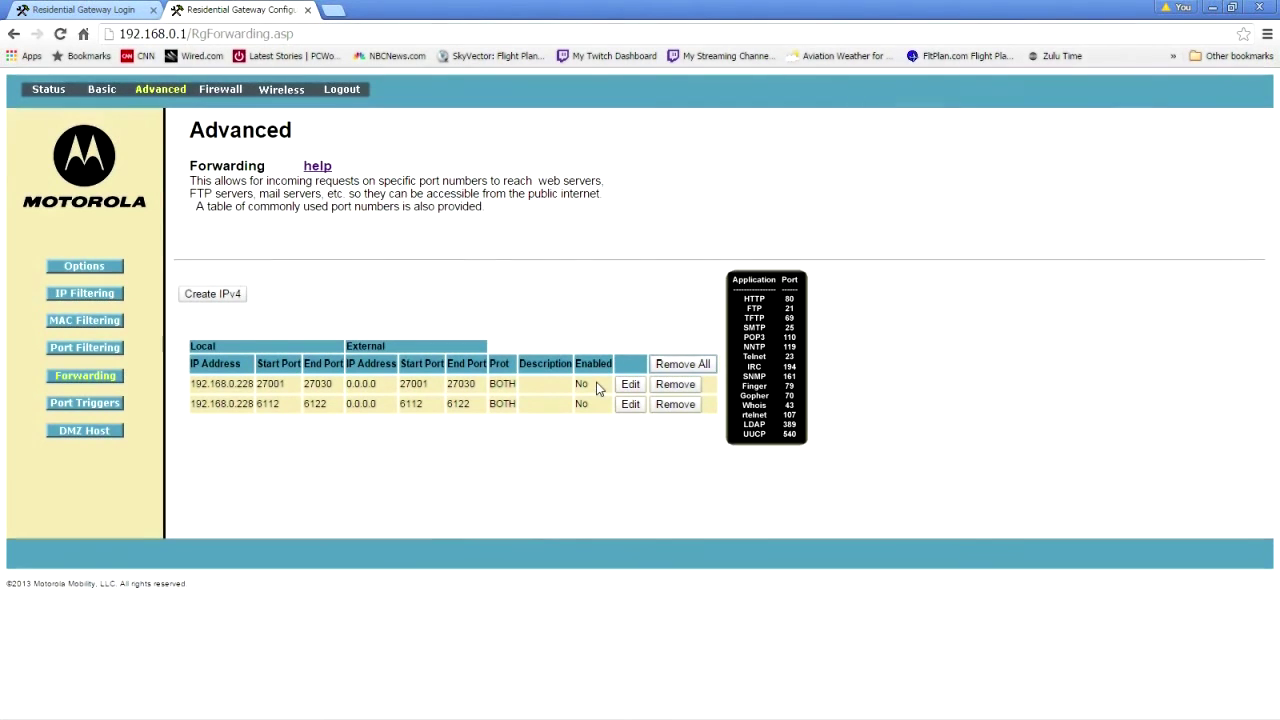
# Step: Switch to the PowerPoint slide that lists the requirements and ports for FSX Steam port forwarding
pyautogui.moveTo(350, 716)
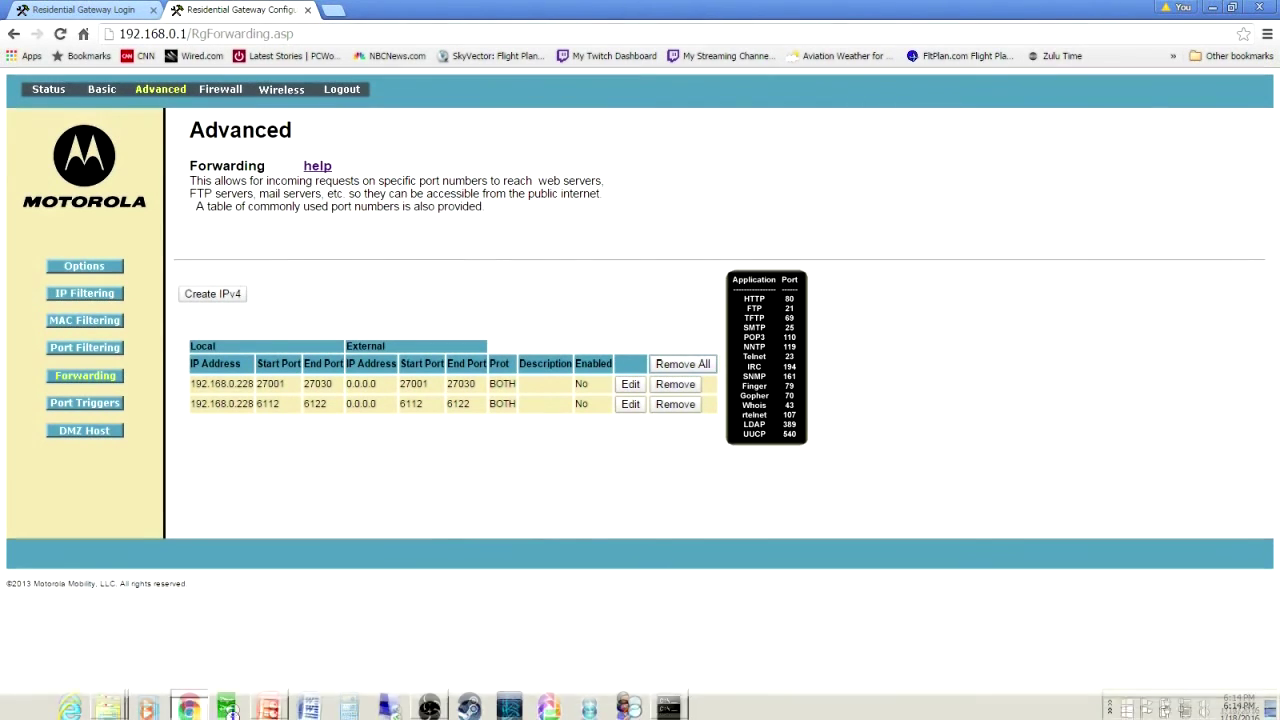
pyautogui.click(270, 704)
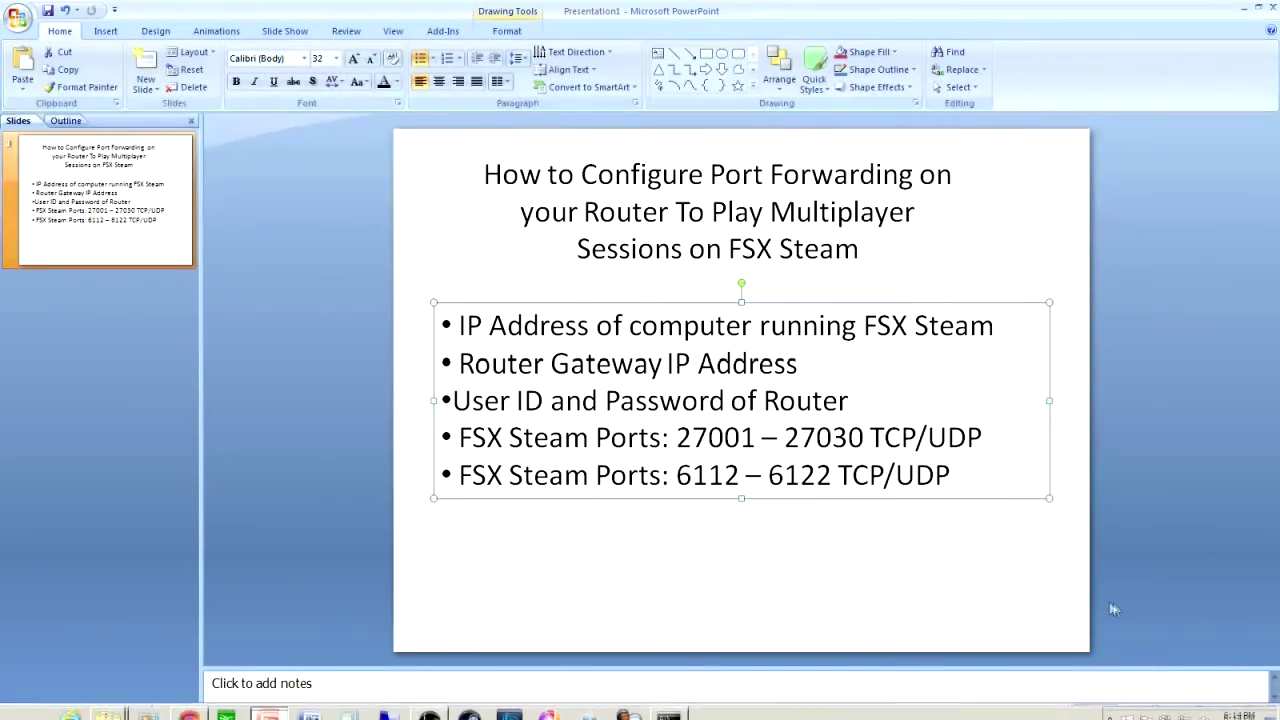